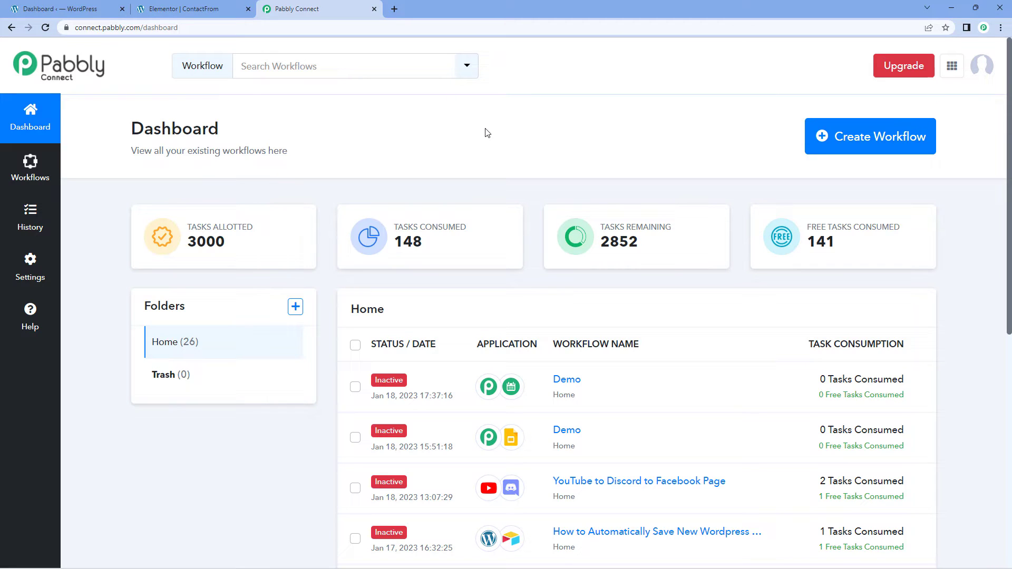
- Review the Elementor contact form and WordPress dashboard, ending back on the Pabbly Connect dashboard
{"action": "left_click", "coordinate": [227, 9]}
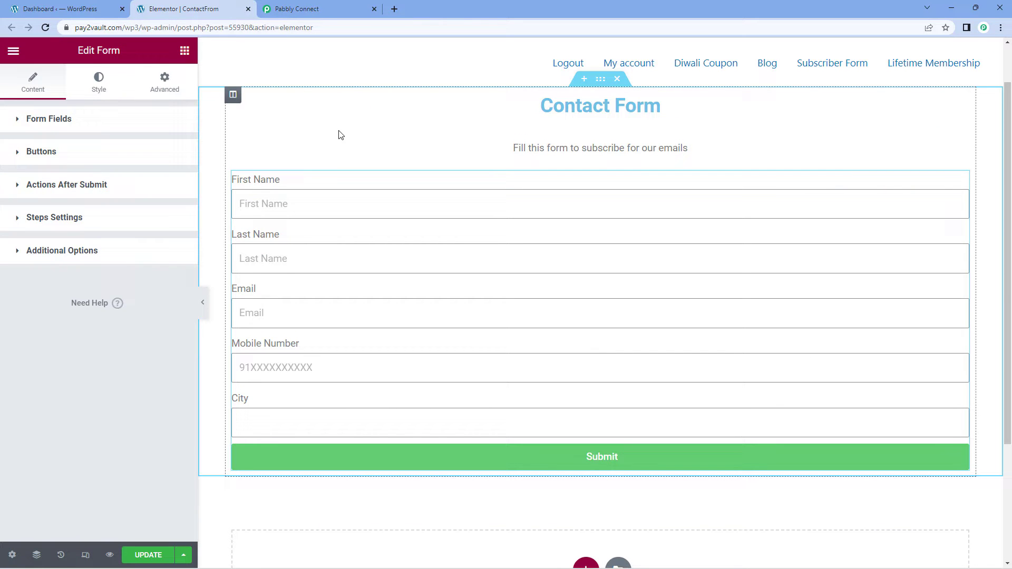
{"action": "left_click", "coordinate": [286, 7]}
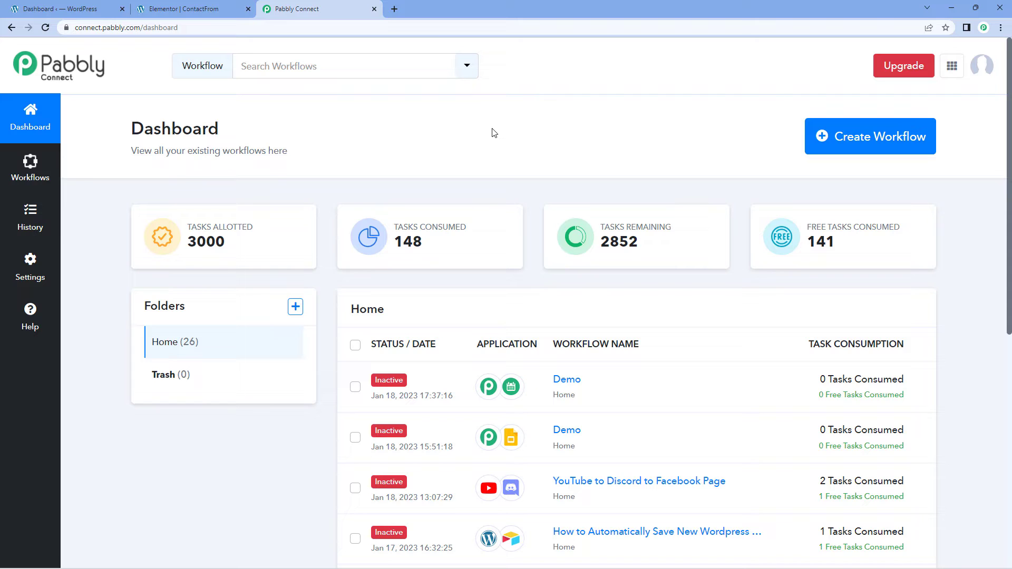
{"action": "left_click", "coordinate": [221, 11]}
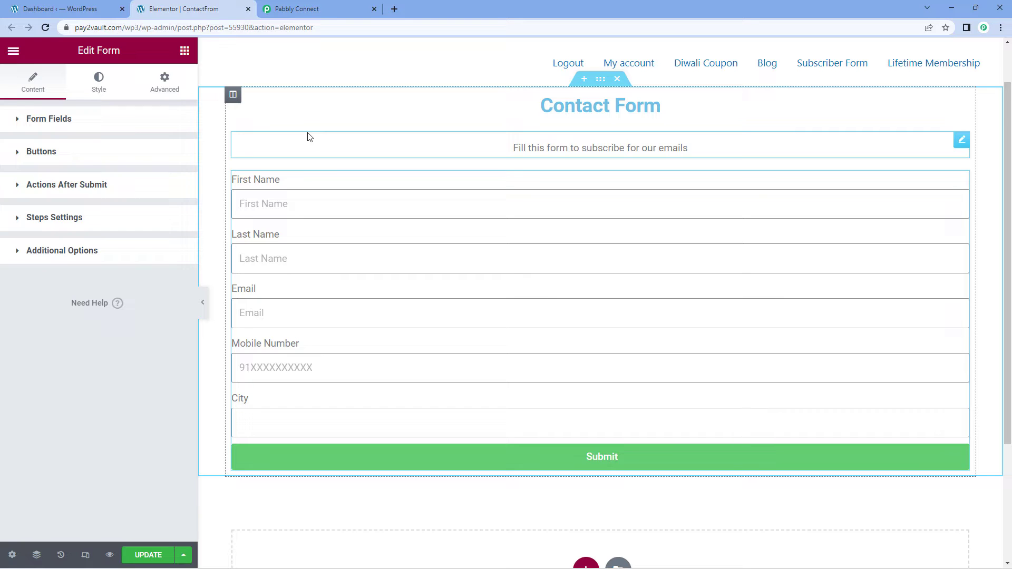
{"action": "left_click", "coordinate": [89, 9]}
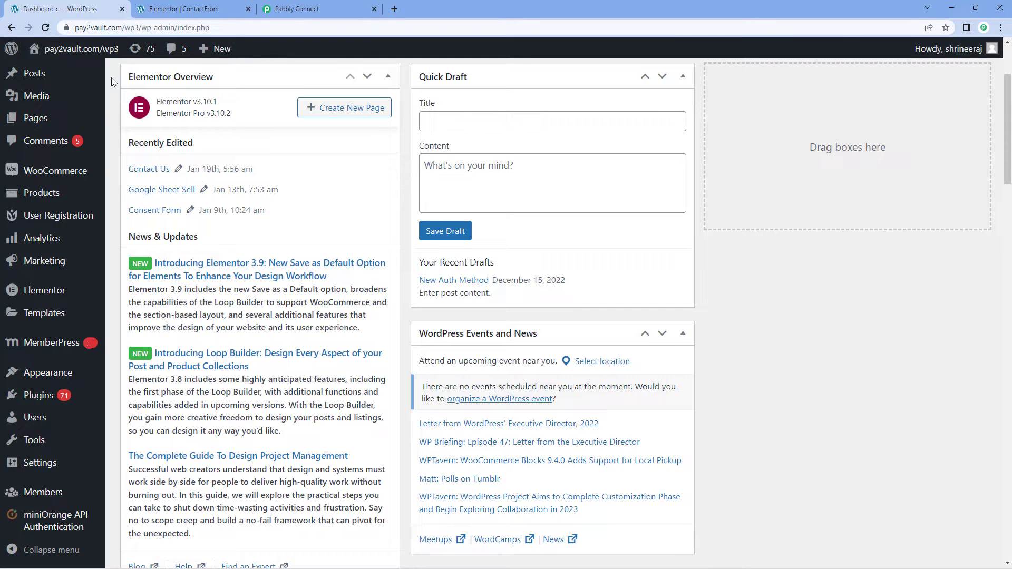
{"action": "left_click", "coordinate": [179, 9]}
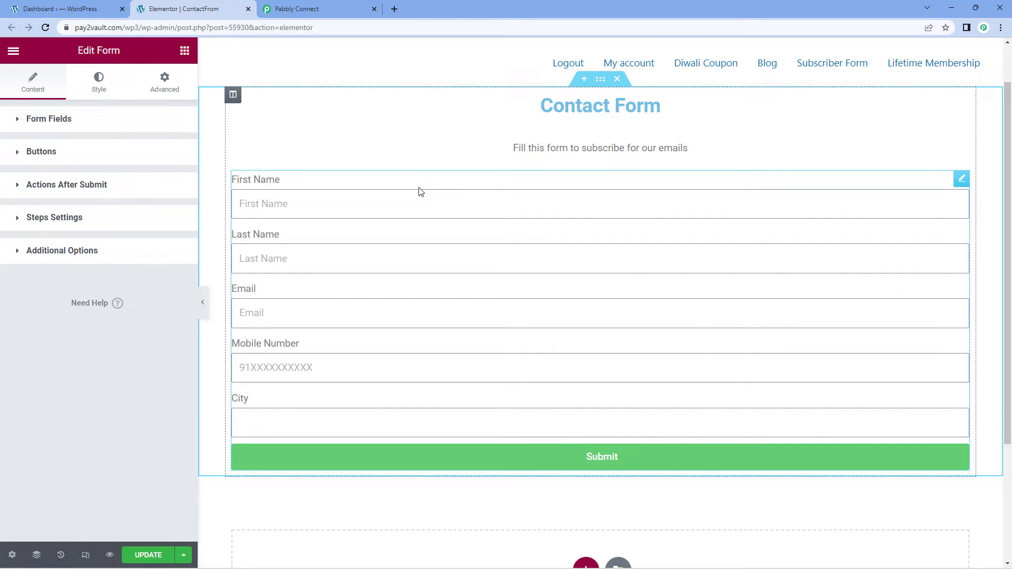
{"action": "left_click", "coordinate": [343, 7]}
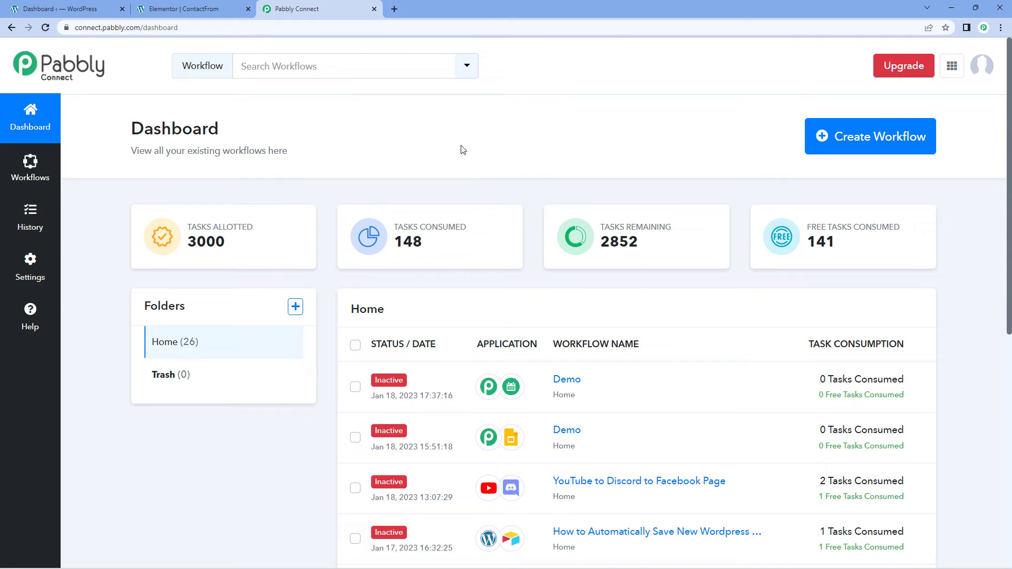
{"action": "left_click", "coordinate": [236, 8]}
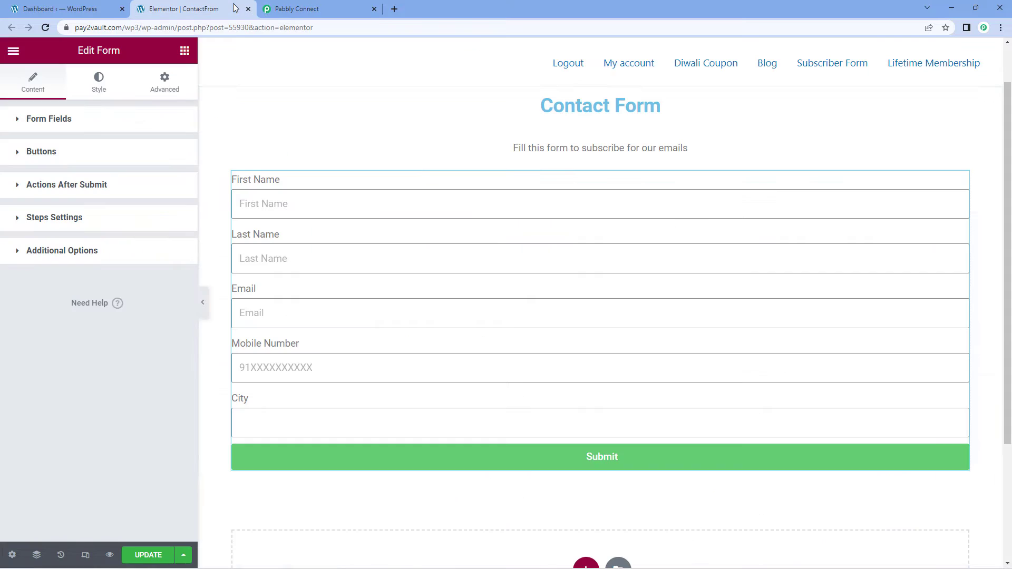
{"action": "left_click", "coordinate": [307, 7]}
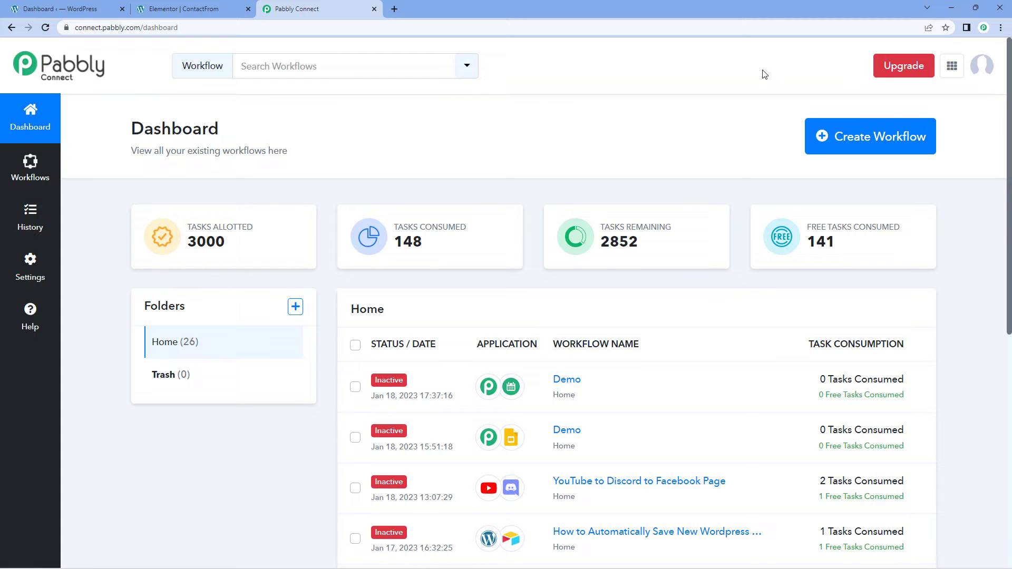
- Create a new Pabbly Connect workflow named 'Elementor Forms'
{"action": "left_click", "coordinate": [899, 136]}
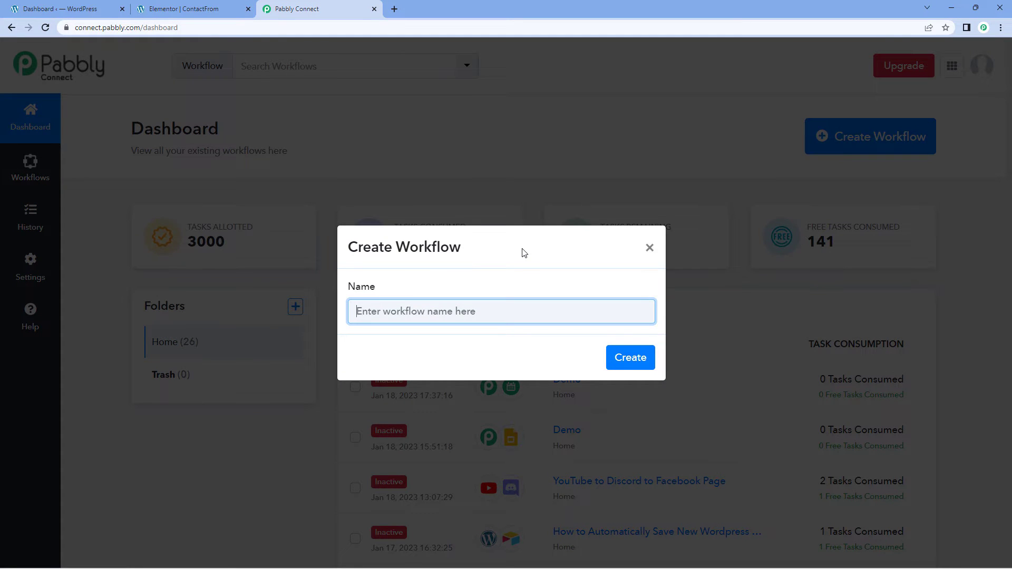
{"action": "type", "text": "Elementor Forms"}
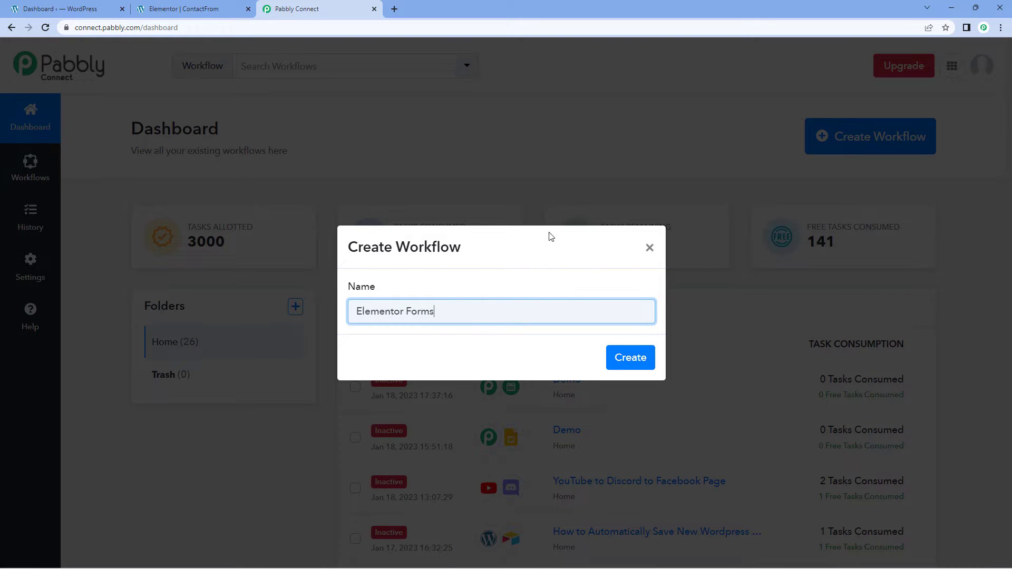
{"action": "left_click", "coordinate": [624, 357]}
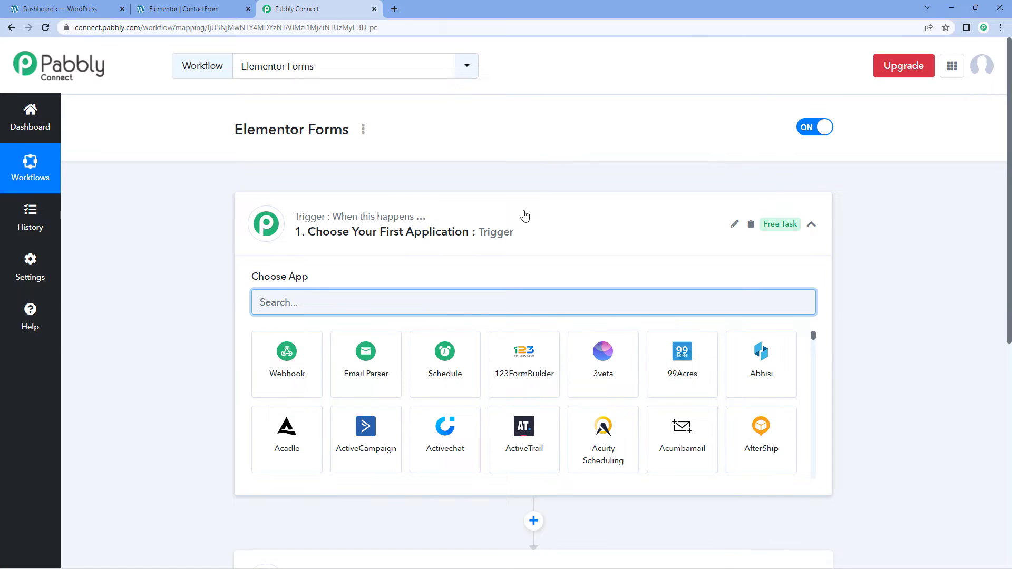
{"action": "left_click", "coordinate": [525, 216]}
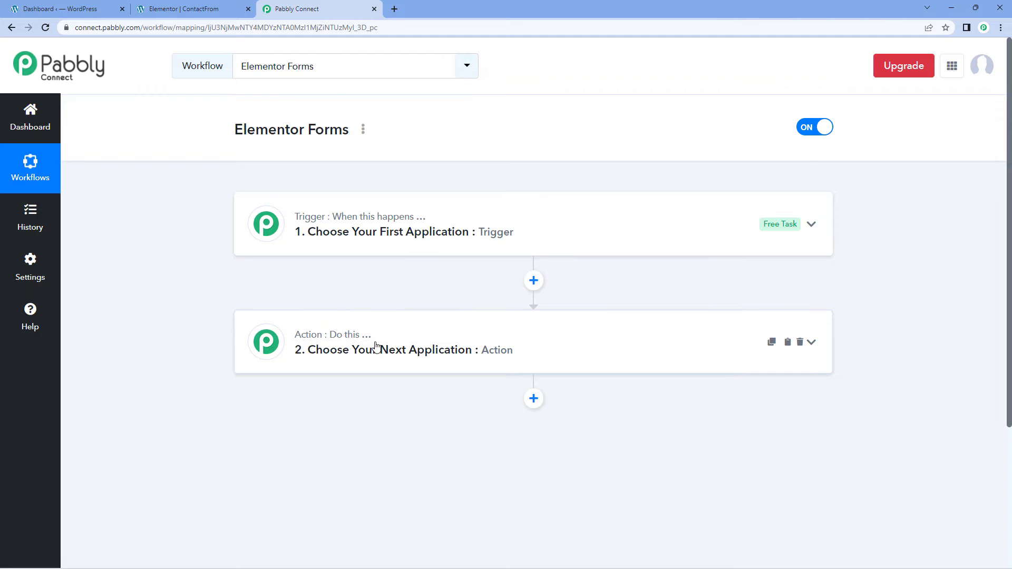
{"action": "left_click", "coordinate": [526, 220]}
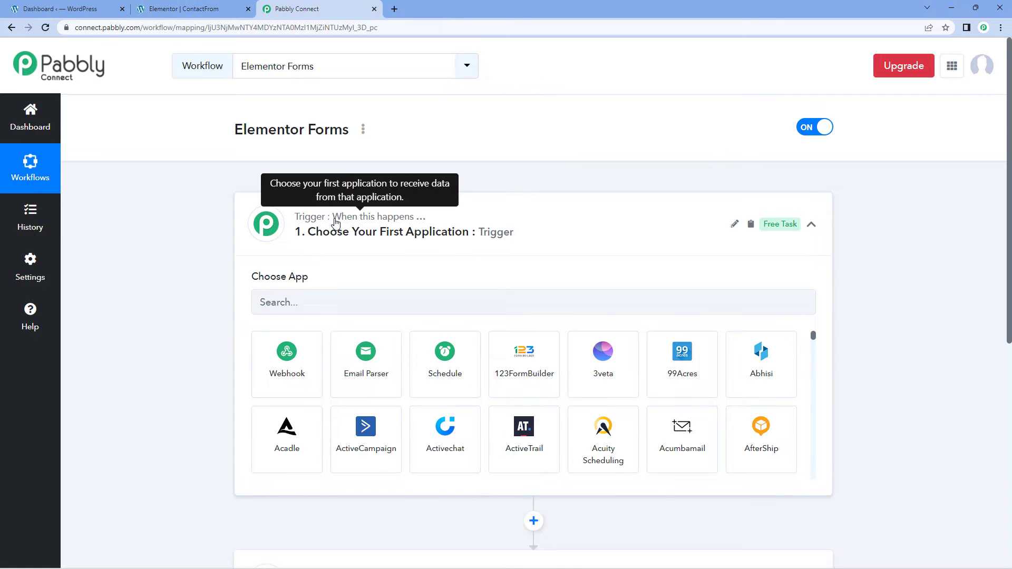
{"action": "left_click", "coordinate": [182, 9]}
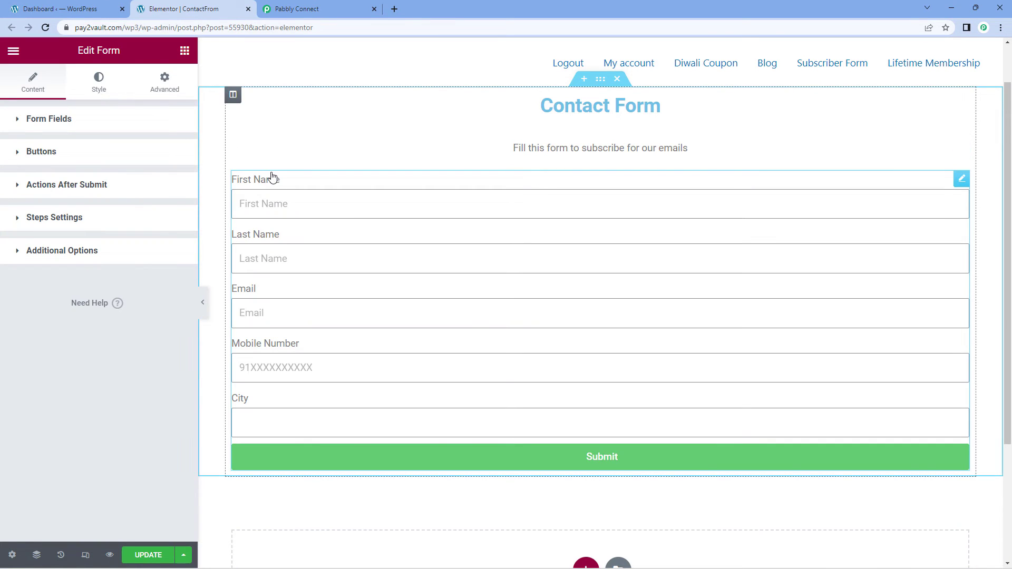
{"action": "left_click", "coordinate": [311, 9]}
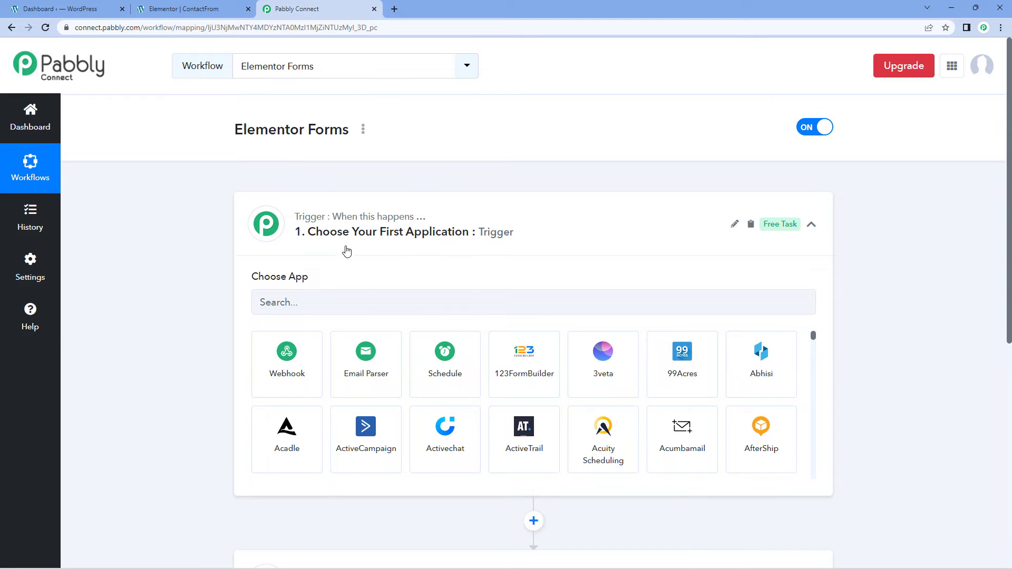
{"action": "left_click", "coordinate": [347, 301]}
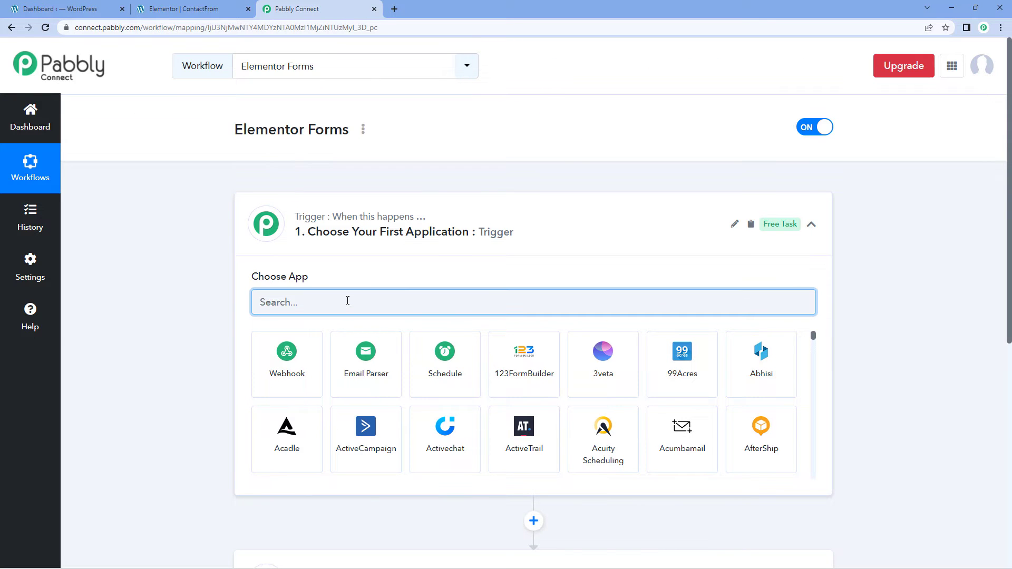
- Set the trigger app to Elementor with the New Form Submission event
{"action": "type", "text": "Ele"}
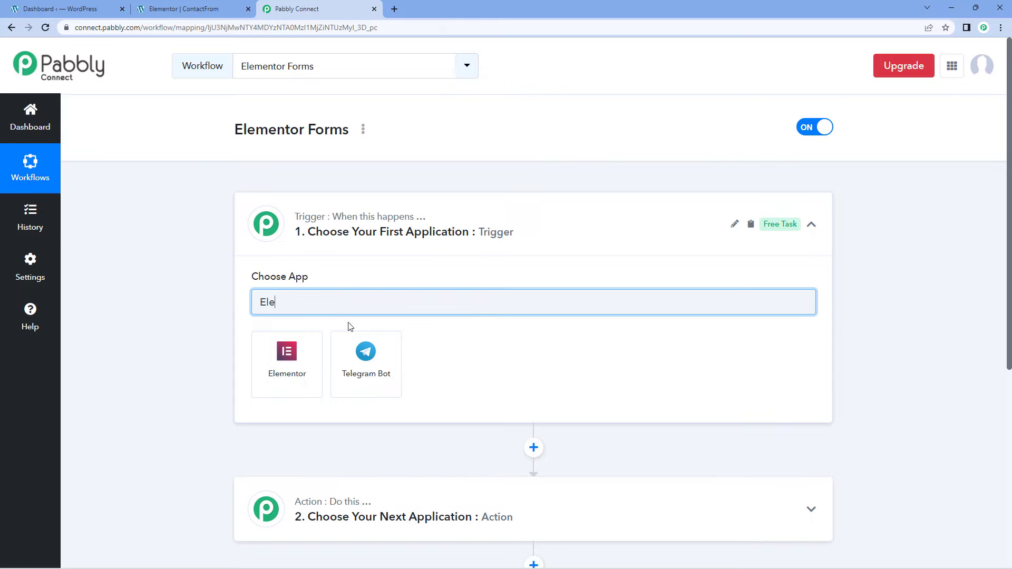
{"action": "left_click", "coordinate": [312, 366]}
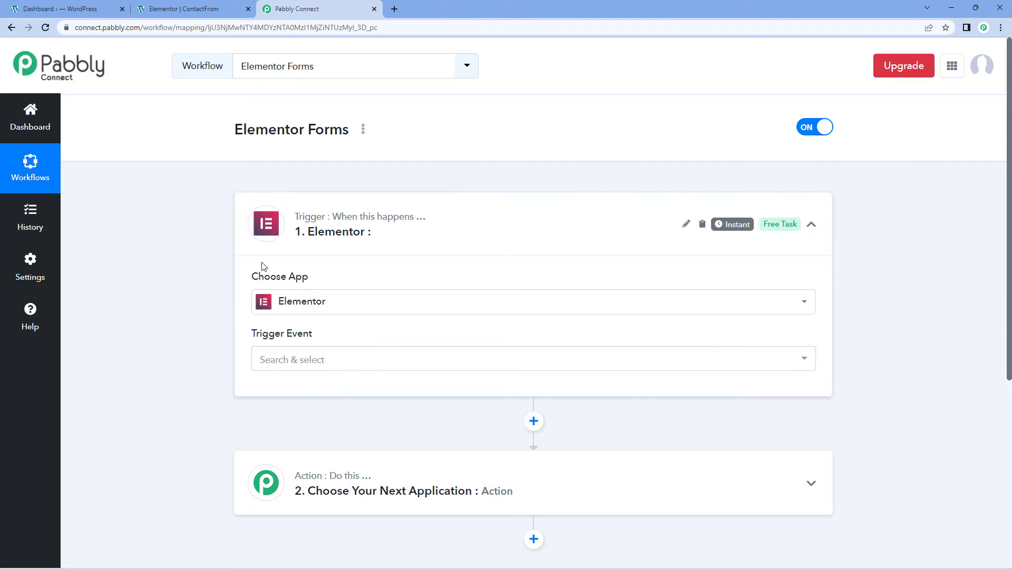
{"action": "scroll", "coordinate": [401, 248], "scroll_direction": "down", "scroll_amount": 1}
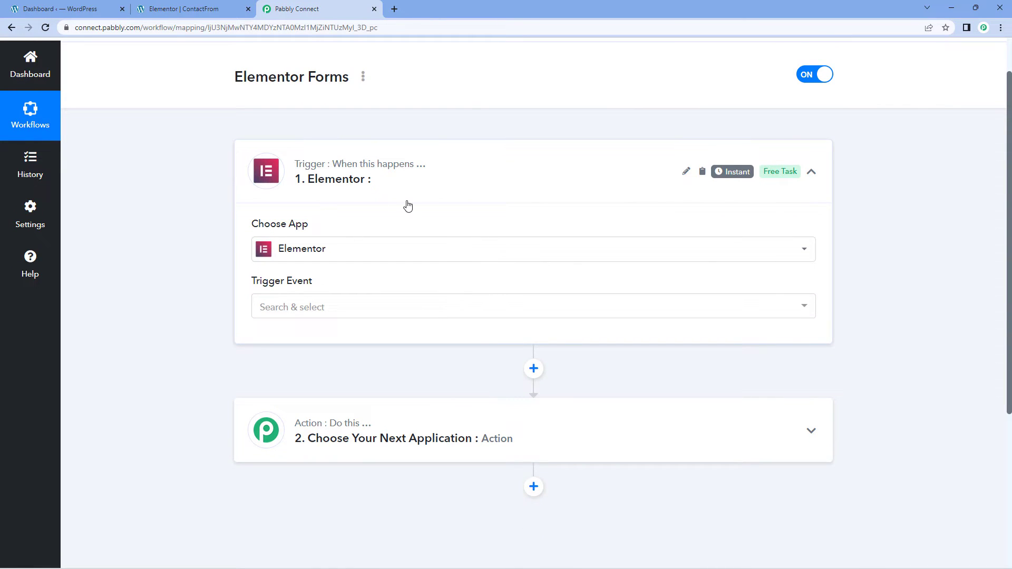
{"action": "left_click", "coordinate": [332, 308]}
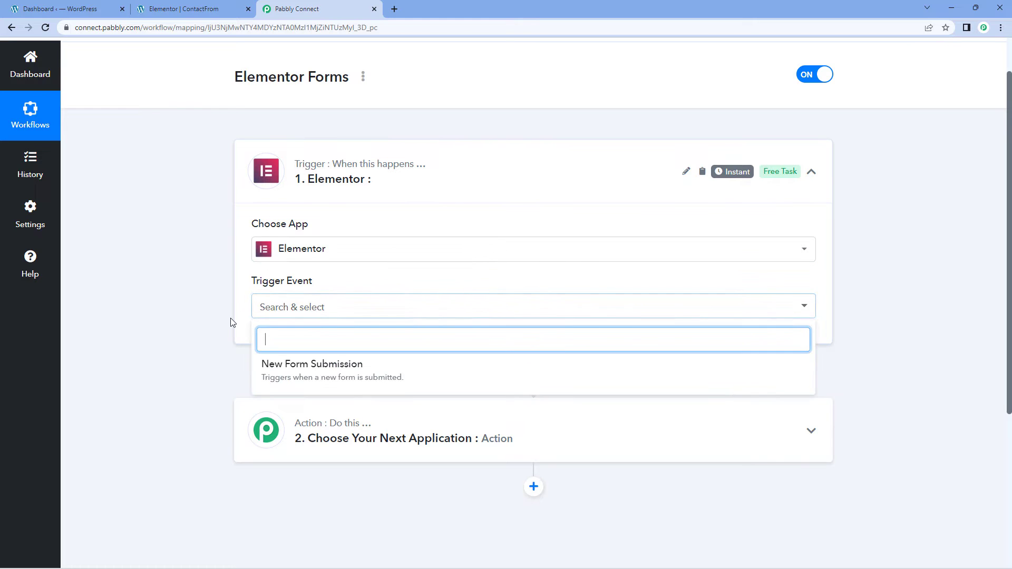
{"action": "scroll", "coordinate": [230, 322], "scroll_direction": "down", "scroll_amount": 1}
{"action": "left_click", "coordinate": [392, 314]}
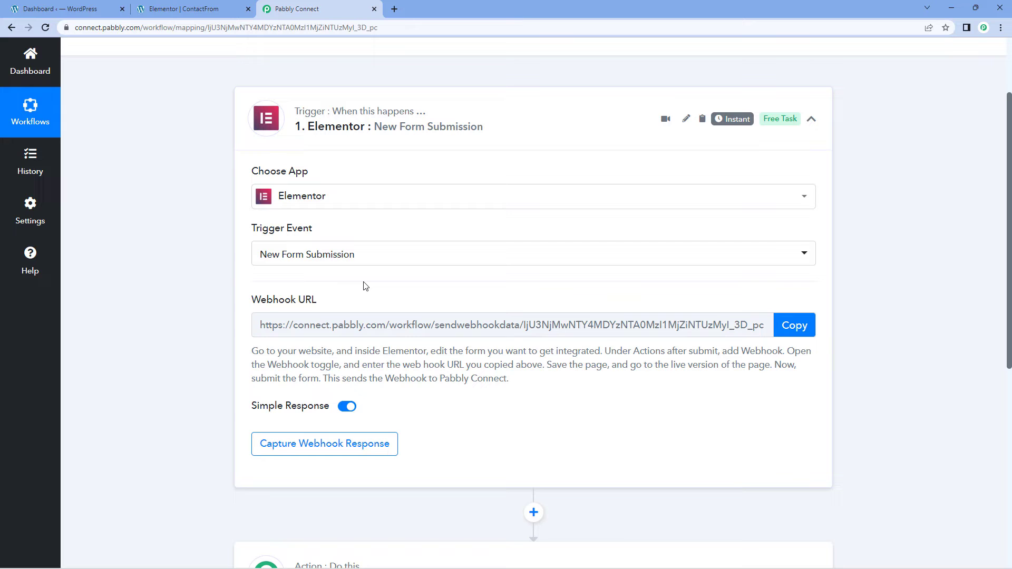
- Copy the trigger's webhook URL and bring up the Elementor form editor
{"action": "left_click", "coordinate": [801, 329]}
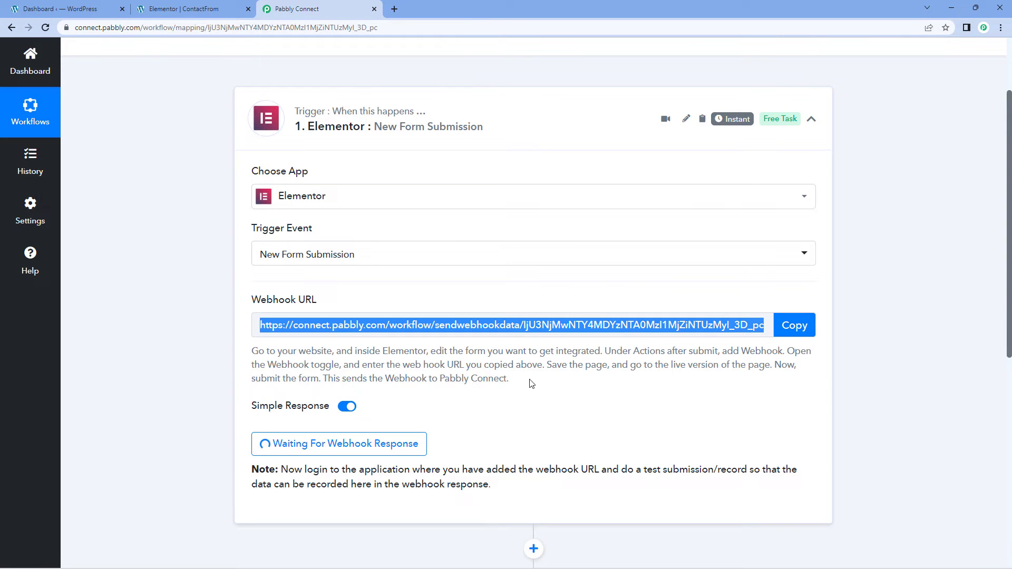
{"action": "left_click_drag", "start_coordinate": [530, 381], "coordinate": [248, 352]}
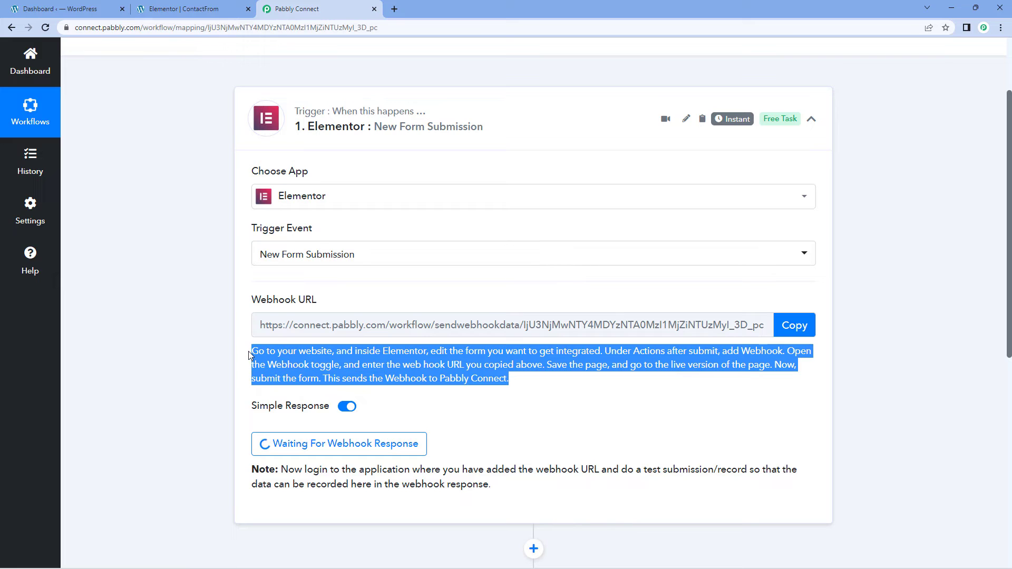
{"action": "left_click", "coordinate": [381, 294]}
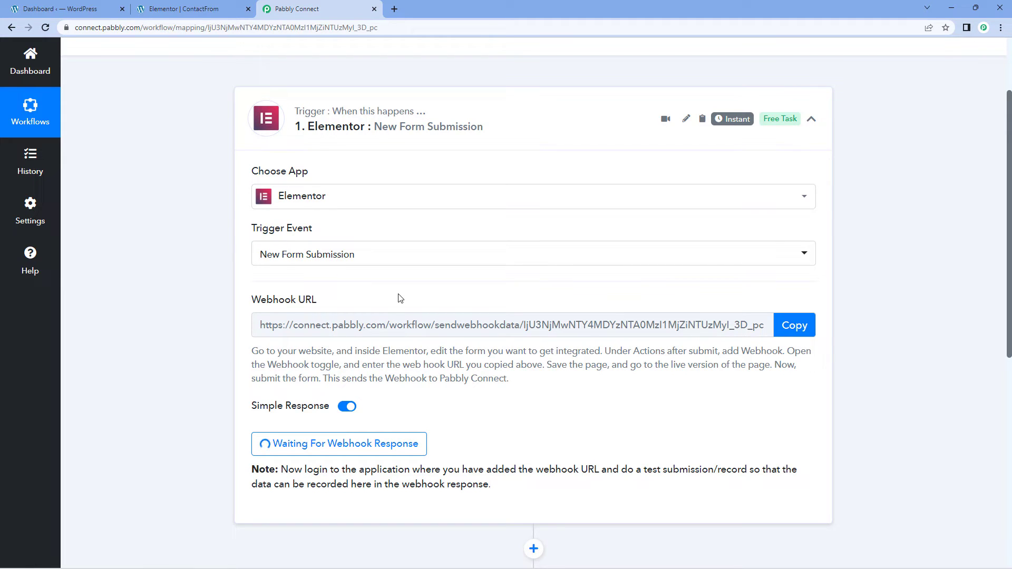
{"action": "left_click", "coordinate": [198, 8]}
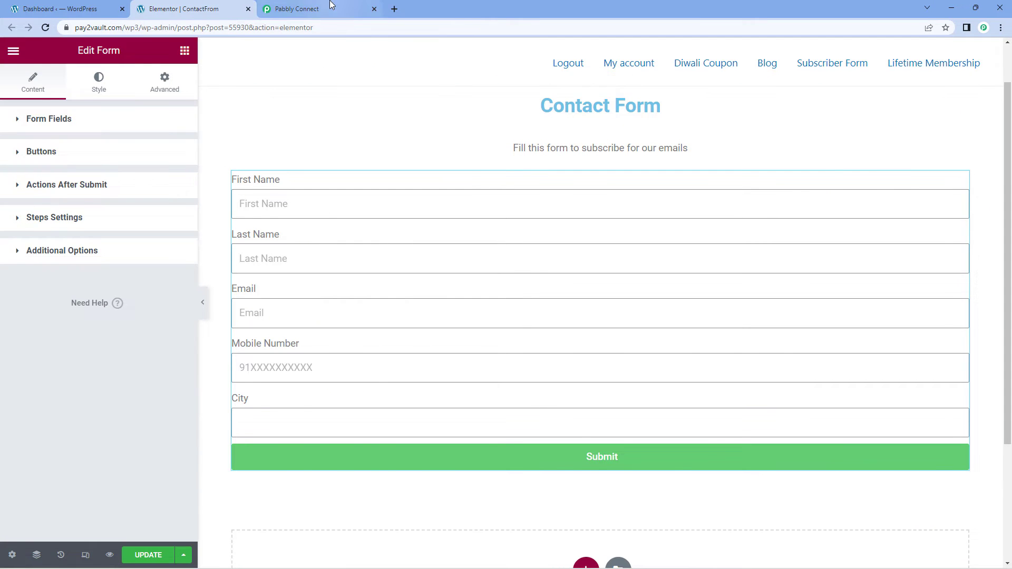
- Return to the Elementor editor and review the contact form's field settings
{"action": "left_click", "coordinate": [317, 9]}
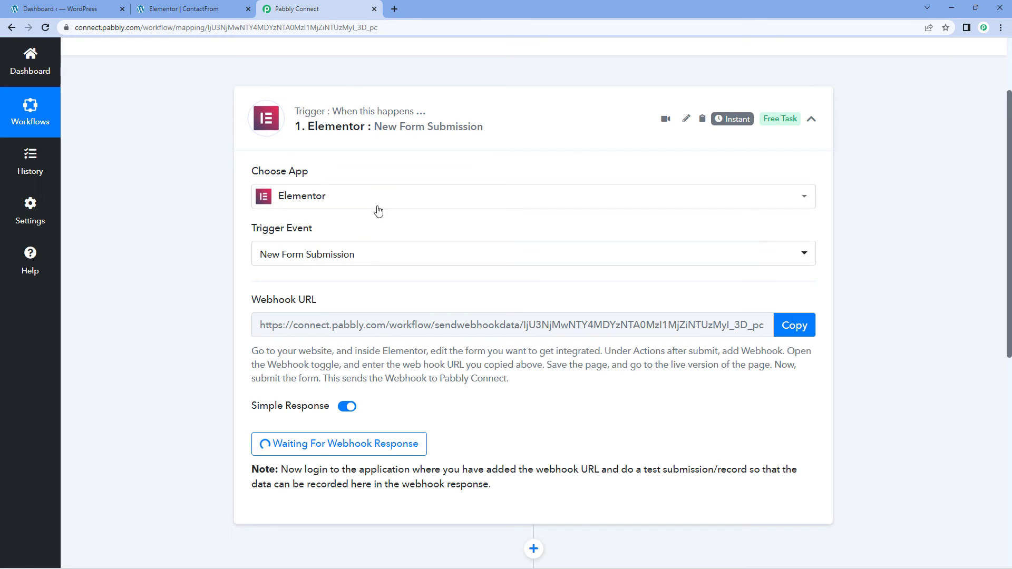
{"action": "left_click", "coordinate": [199, 15]}
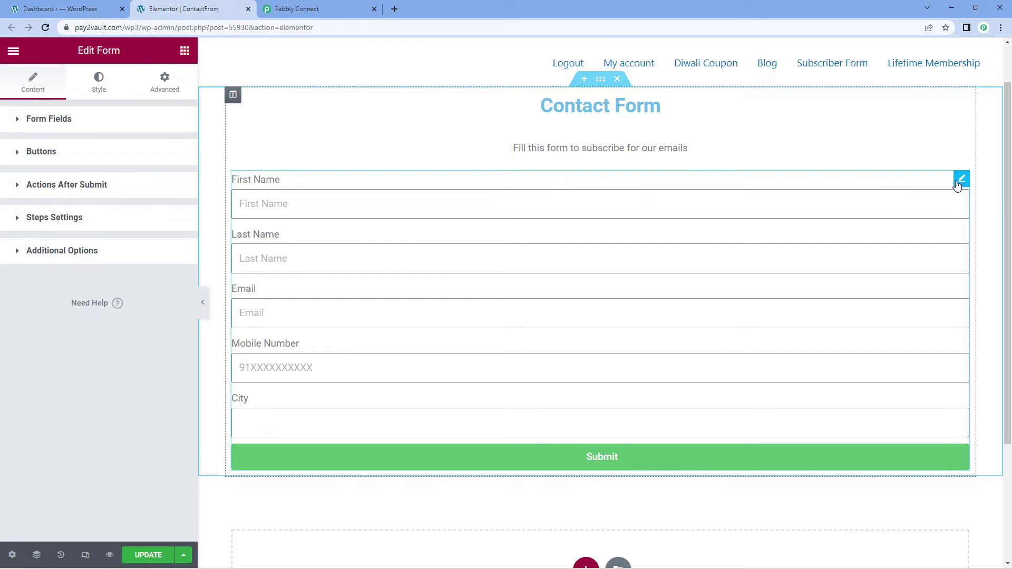
{"action": "left_click", "coordinate": [55, 125]}
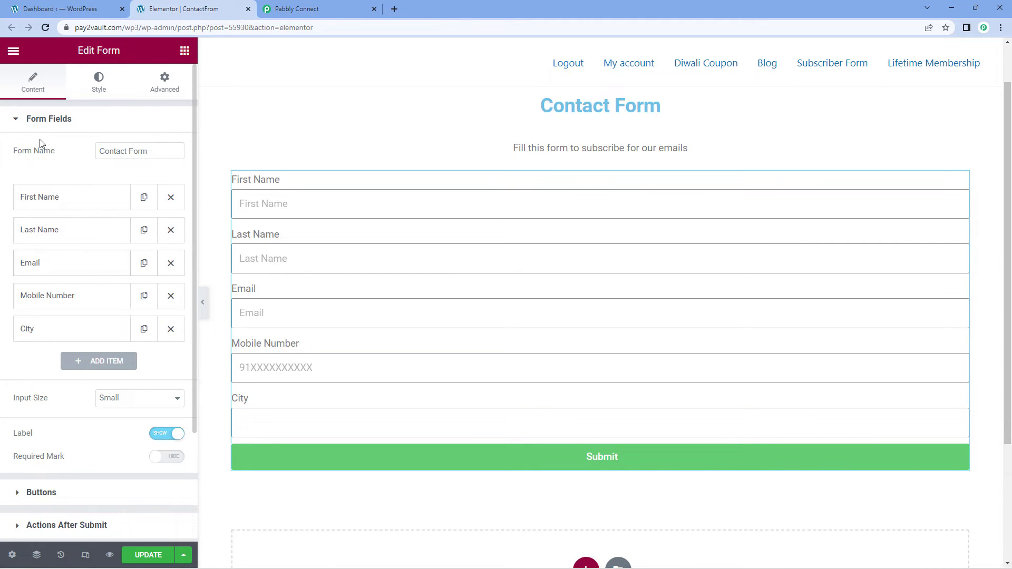
{"action": "left_click", "coordinate": [16, 121]}
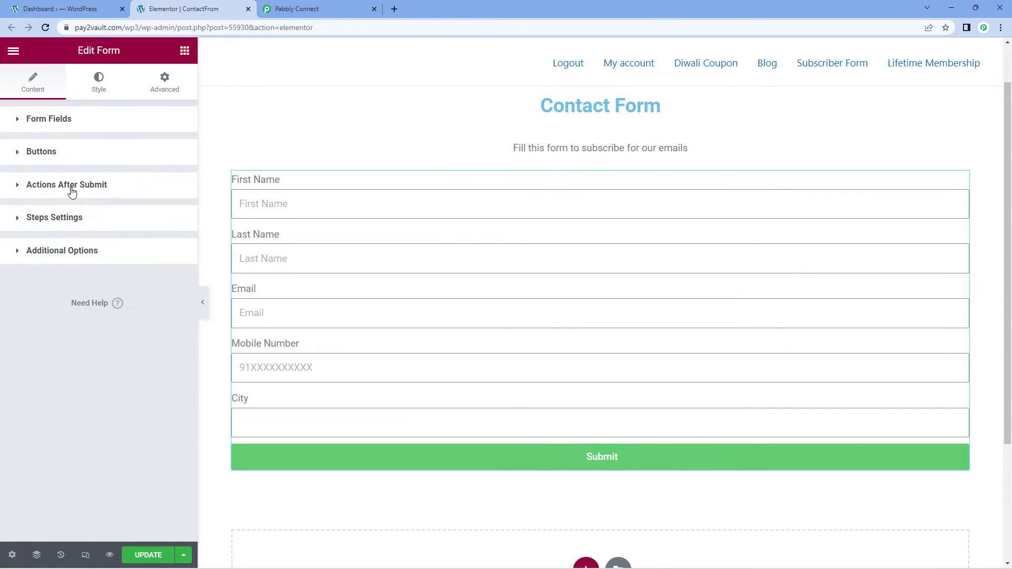
- Add a Webhook action under Actions After Submit and expand its settings
{"action": "left_click", "coordinate": [18, 188]}
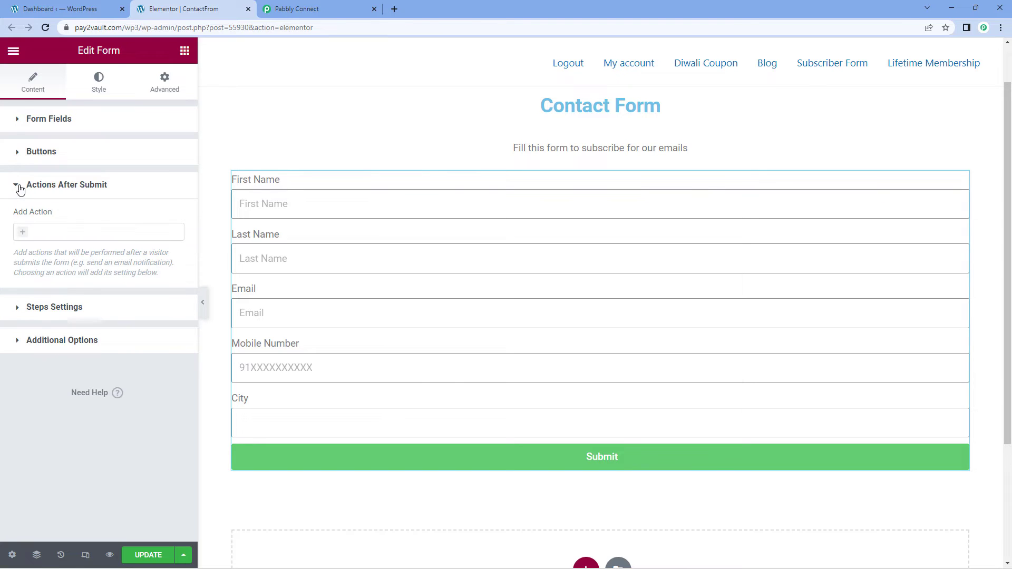
{"action": "left_click", "coordinate": [25, 238]}
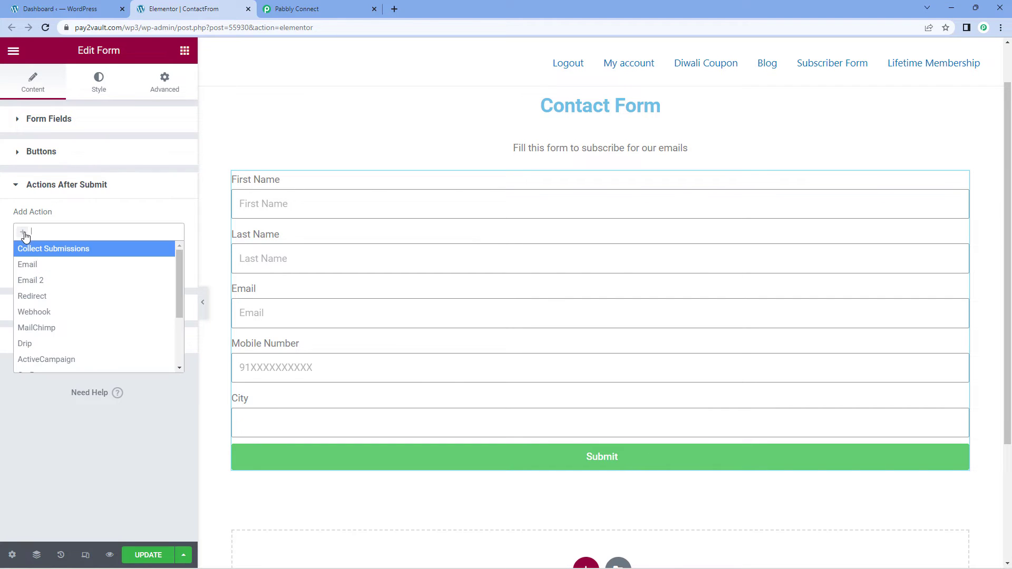
{"action": "left_click", "coordinate": [57, 315]}
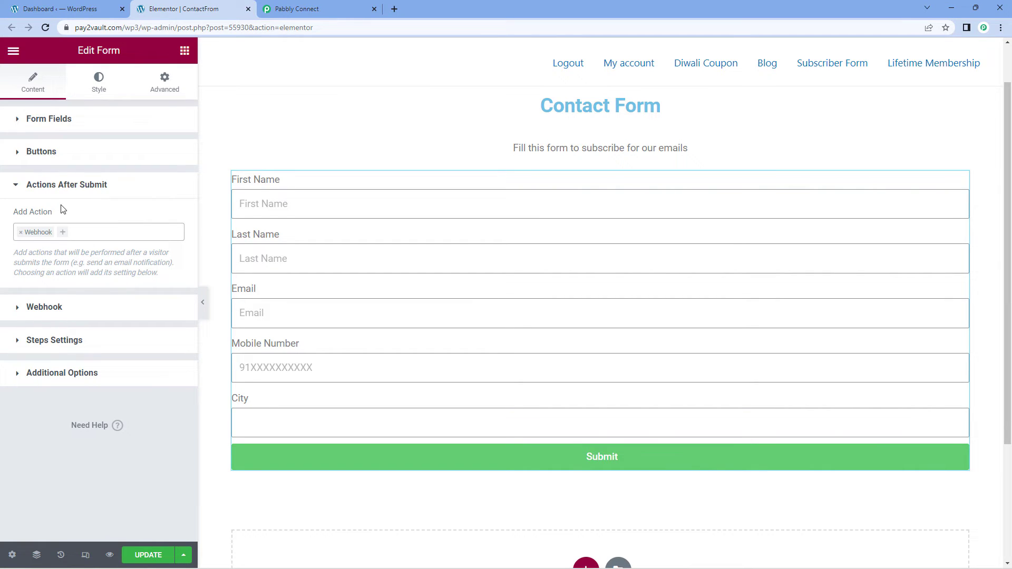
{"action": "left_click", "coordinate": [19, 310]}
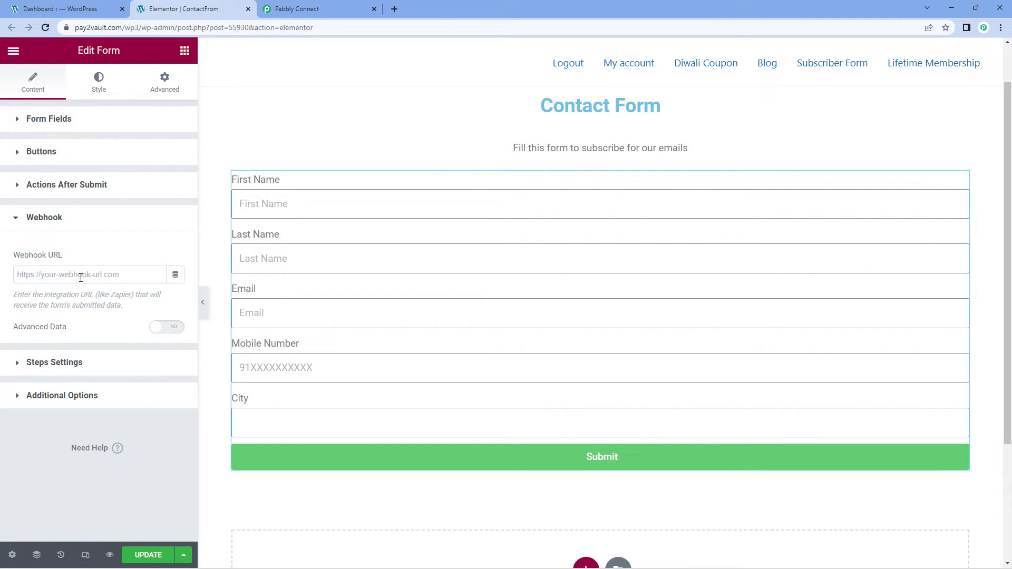
{"action": "left_click", "coordinate": [311, 9]}
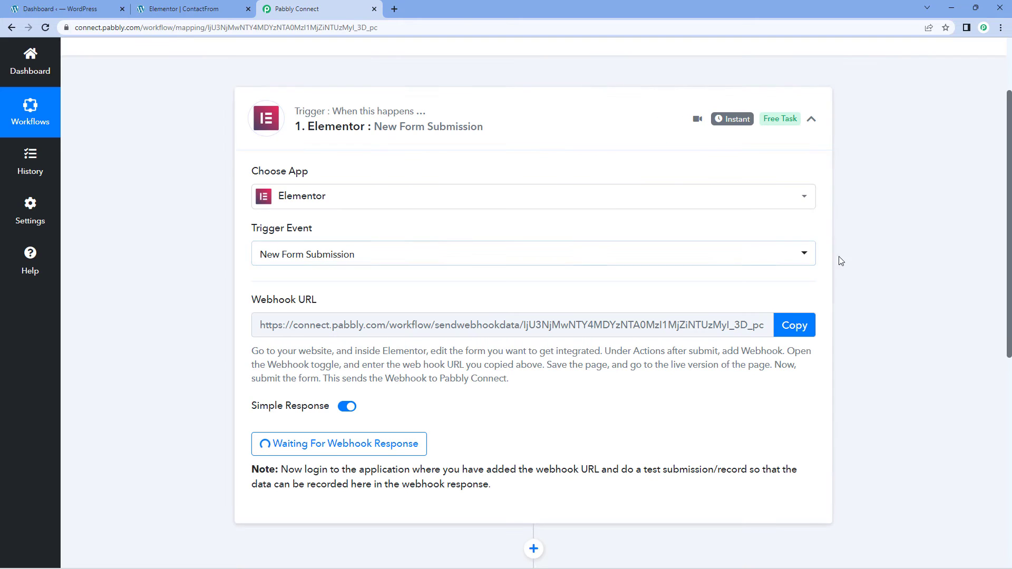
- Paste the Pabbly webhook URL into Elementor's Webhook URL field and update the page
{"action": "left_click", "coordinate": [795, 326]}
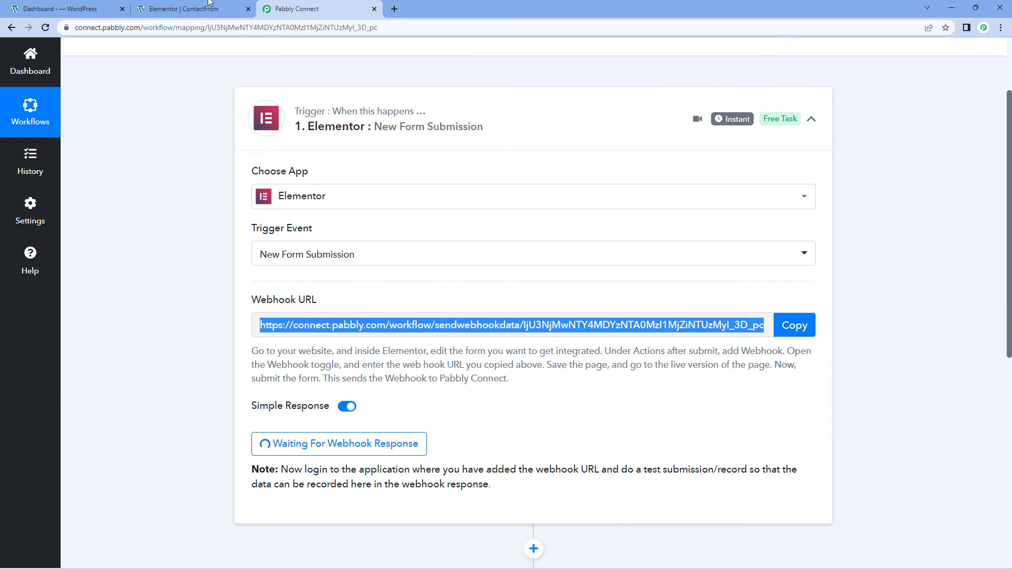
{"action": "left_click", "coordinate": [184, 9]}
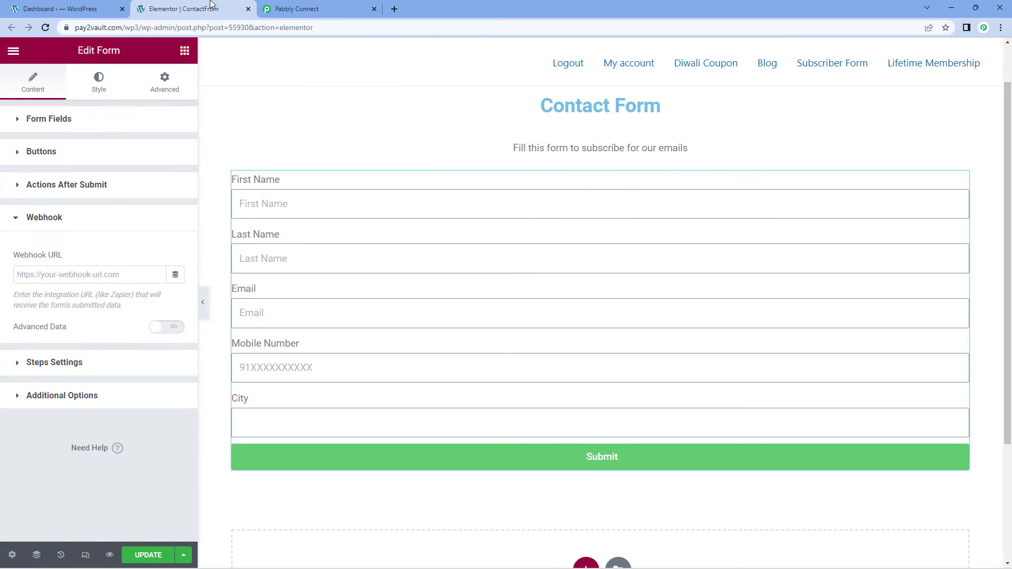
{"action": "left_click", "coordinate": [65, 276]}
{"action": "right_click", "coordinate": [66, 276]}
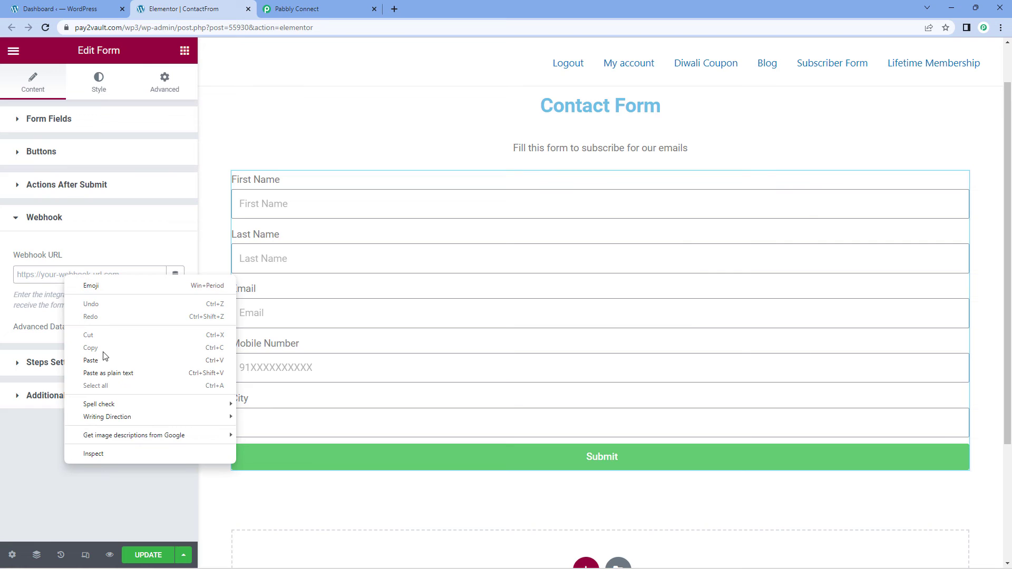
{"action": "left_click", "coordinate": [91, 361]}
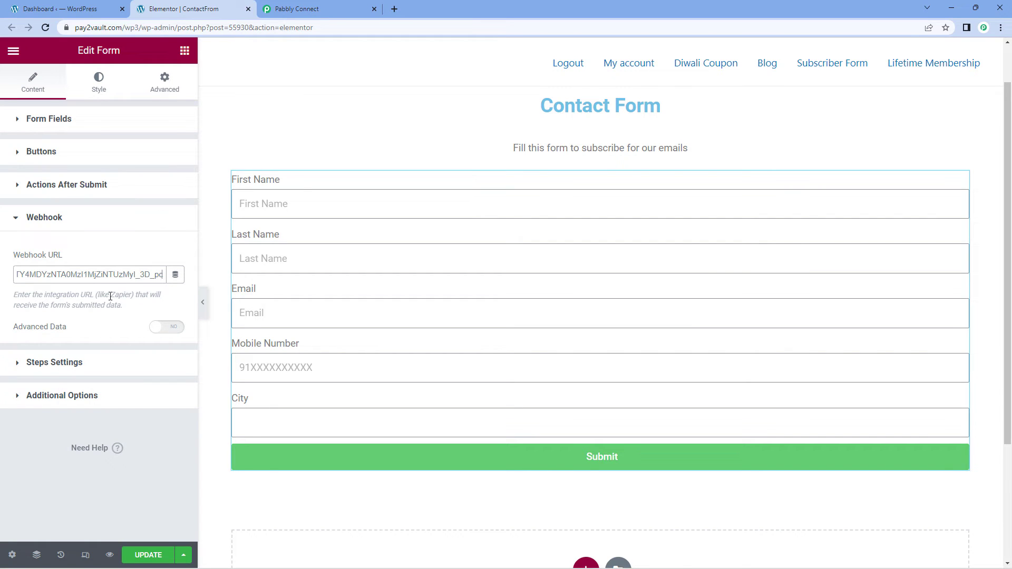
{"action": "left_click", "coordinate": [150, 555]}
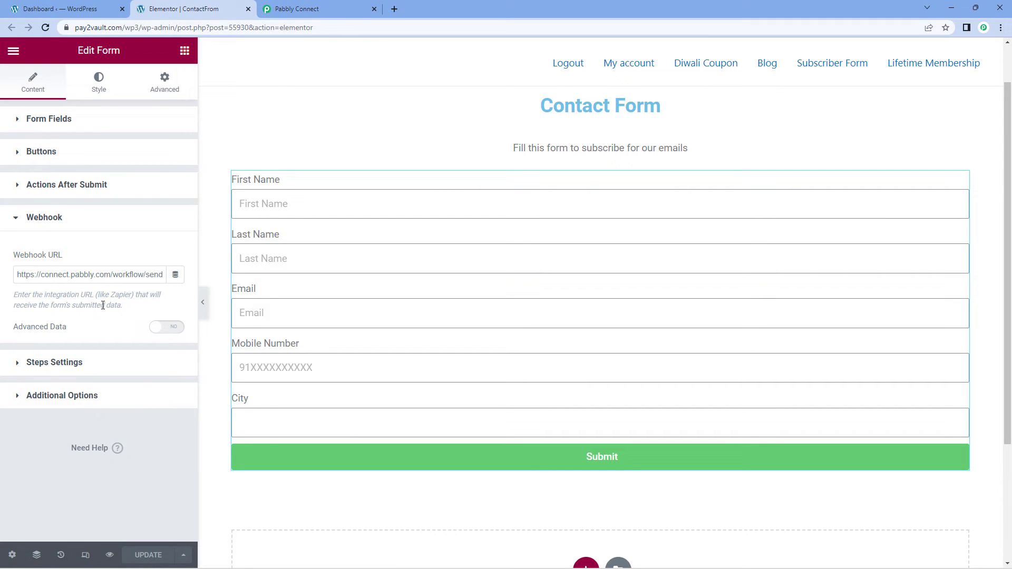
- Collapse the Webhook settings and confirm the Pabbly trigger is still awaiting a response
{"action": "left_click", "coordinate": [16, 218]}
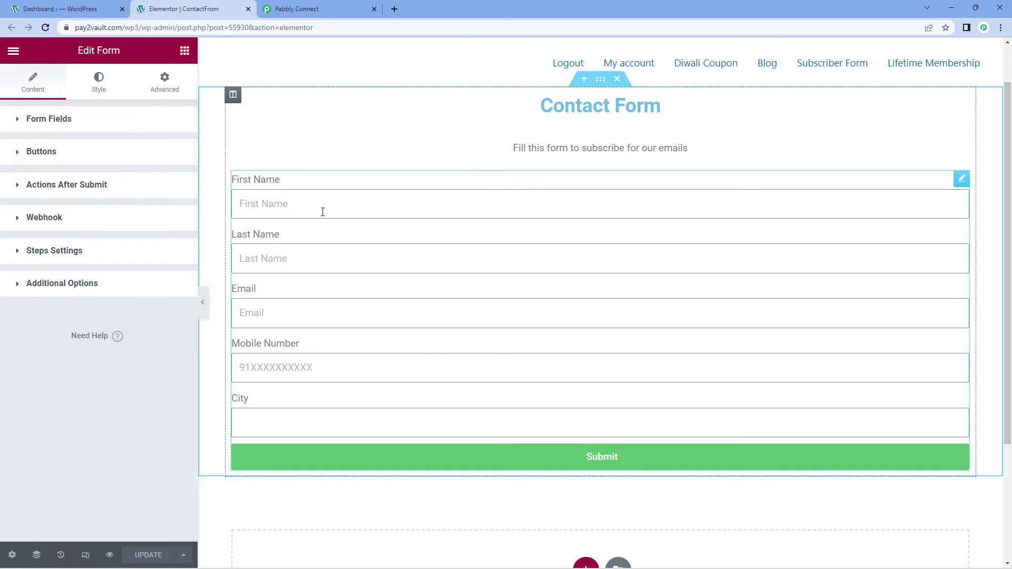
{"action": "left_click", "coordinate": [317, 10]}
{"action": "left_click", "coordinate": [199, 264]}
{"action": "scroll", "coordinate": [199, 264], "scroll_direction": "down", "scroll_amount": 3}
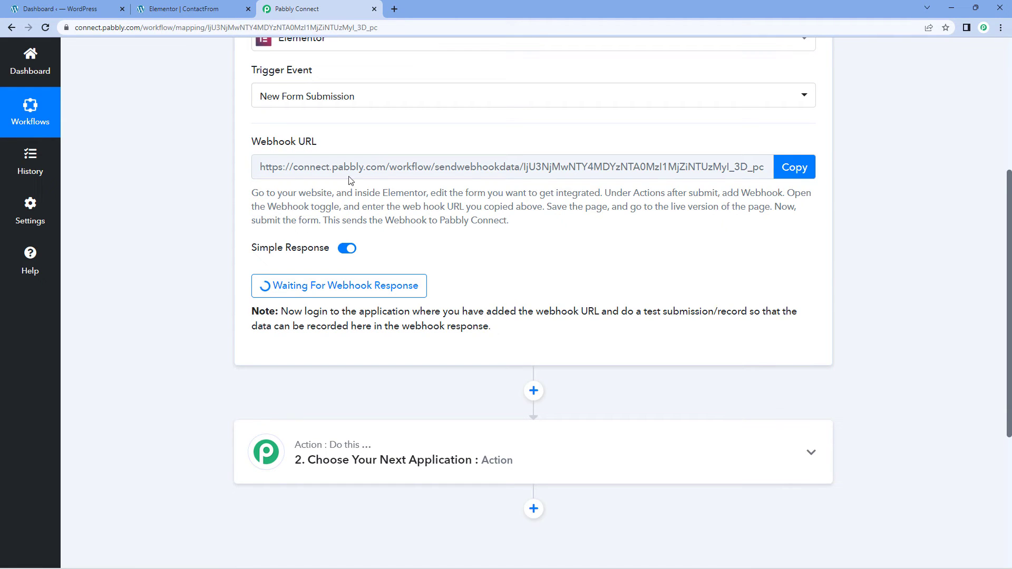
{"action": "left_click", "coordinate": [224, 8]}
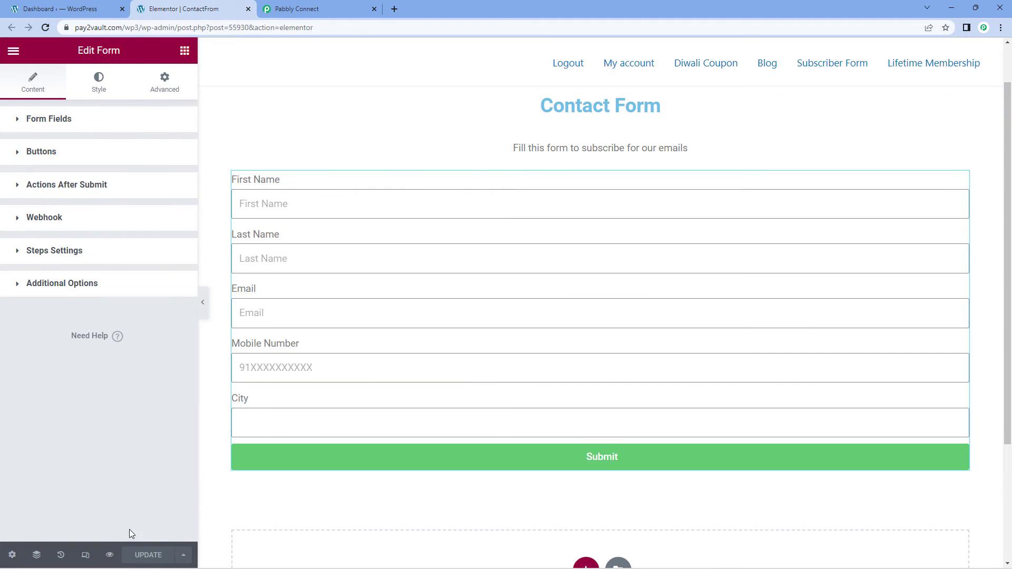
- Preview the contact form and enter a dummy first and last name, test e-mail and mobile number
{"action": "left_click", "coordinate": [109, 556]}
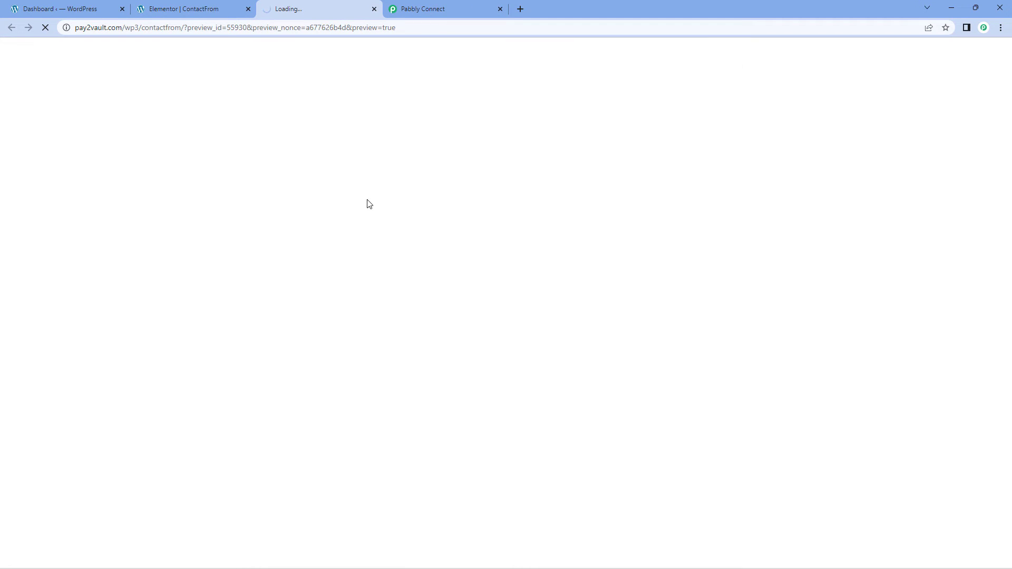
{"action": "scroll", "coordinate": [402, 207], "scroll_direction": "down", "scroll_amount": 2}
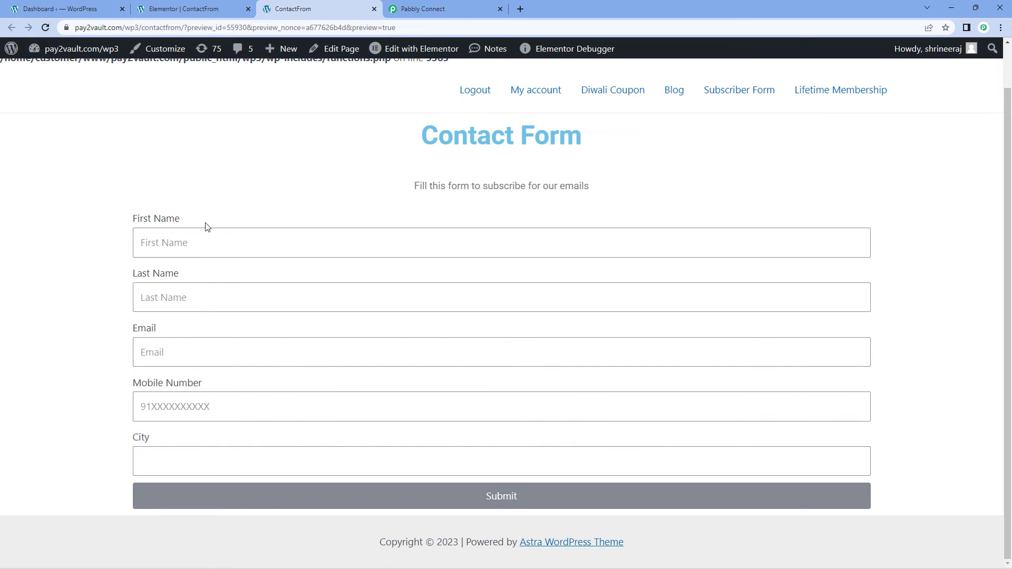
{"action": "left_click", "coordinate": [199, 237]}
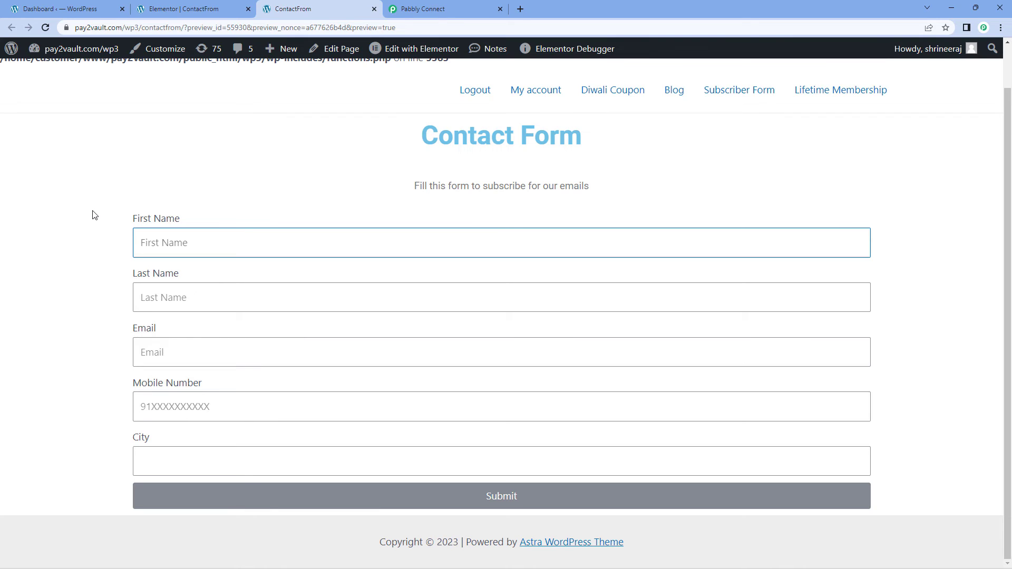
{"action": "type", "text": "Dummy"}
{"action": "key", "text": "Tab"}
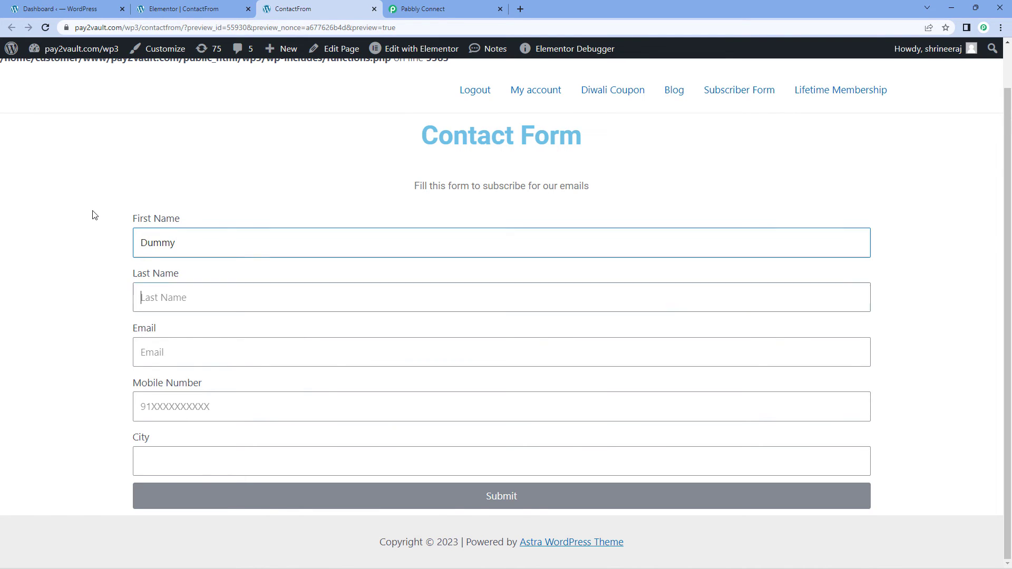
{"action": "type", "text": "User"}
{"action": "key", "text": "Tab"}
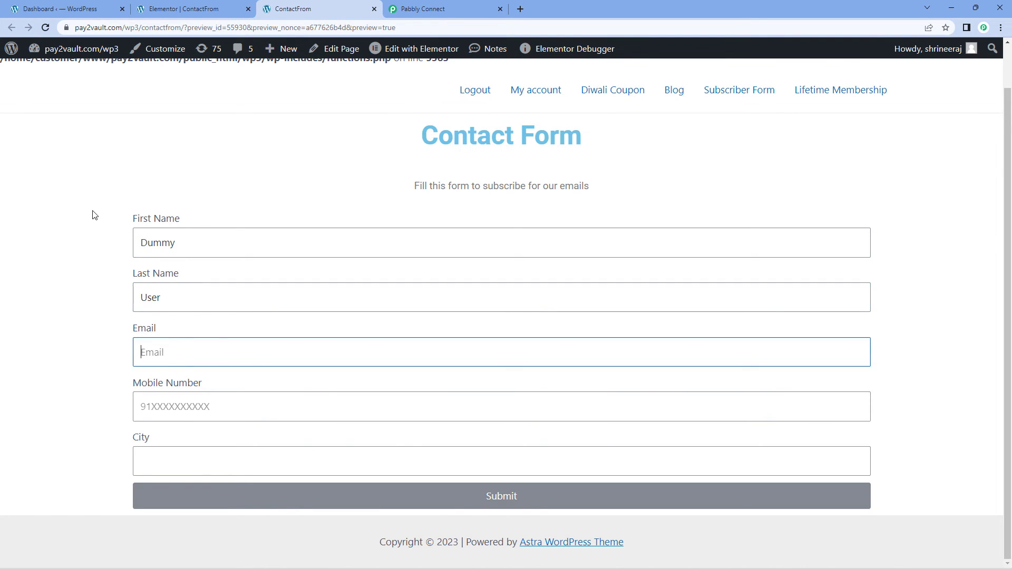
{"action": "key", "text": "Tab"}
{"action": "type", "text": "9100000000*1"}
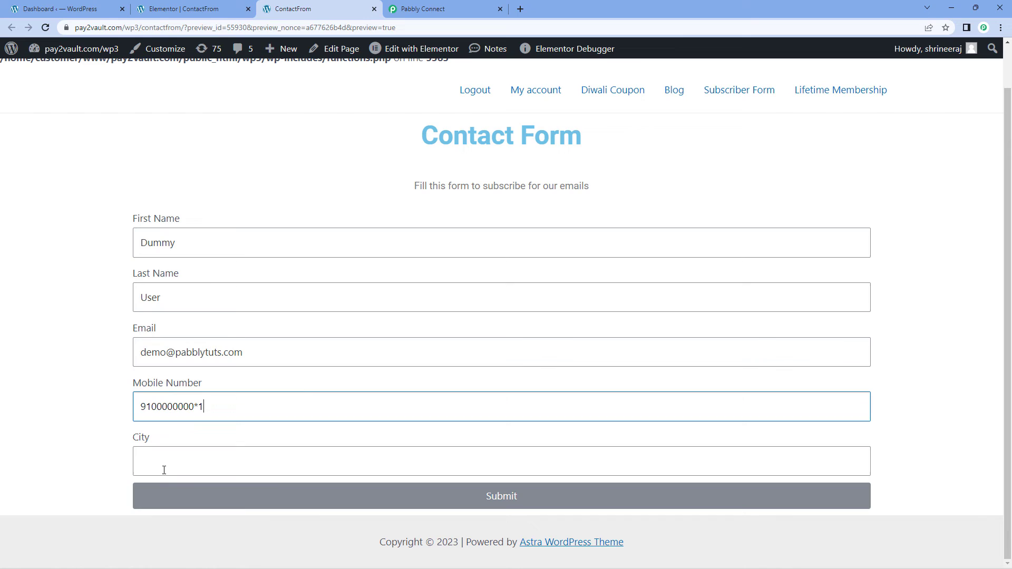
- Fill in the City field and submit the form so it reports success
{"action": "left_click", "coordinate": [164, 467]}
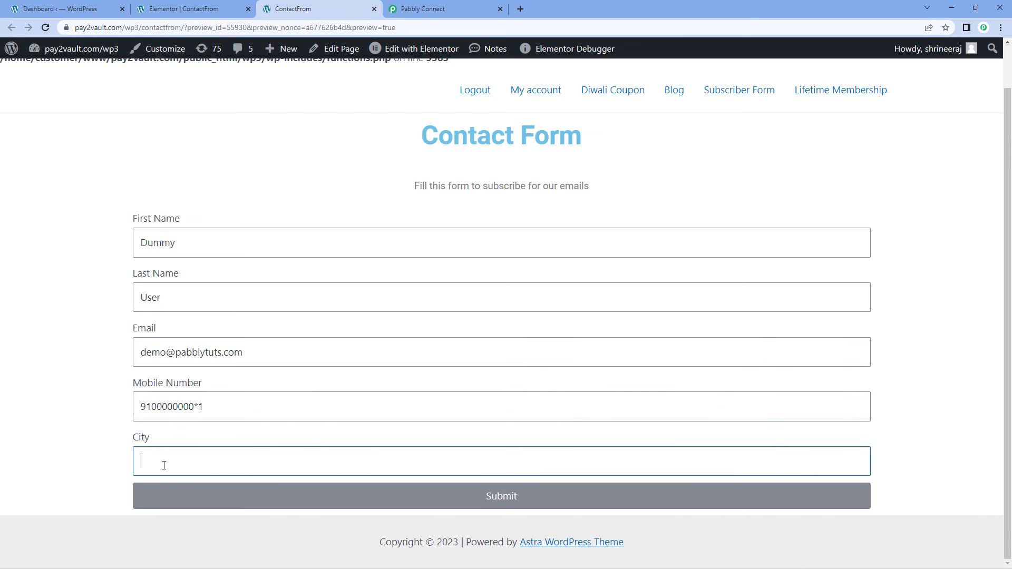
{"action": "type", "text": "Delhi"}
{"action": "left_click", "coordinate": [495, 499]}
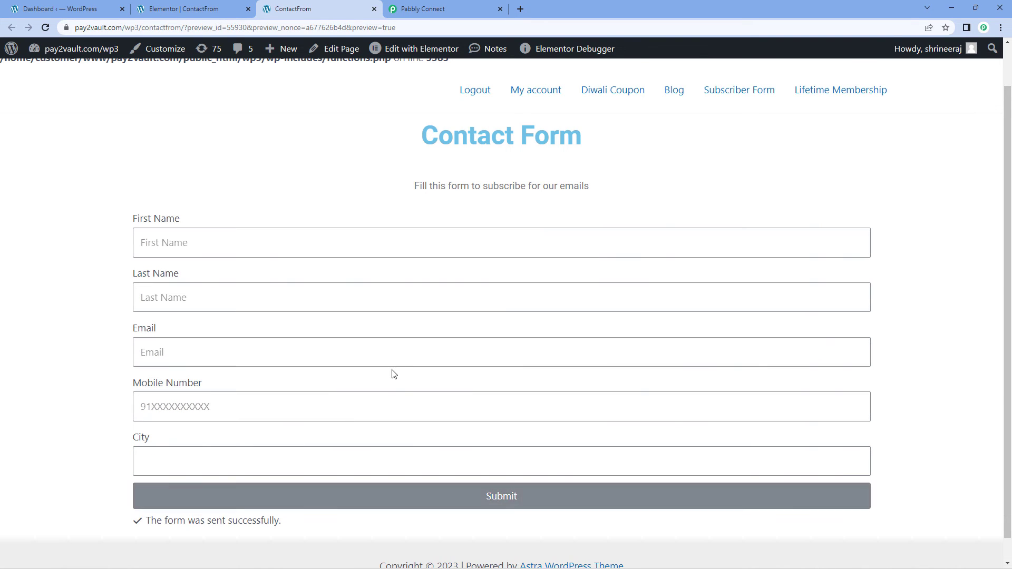
{"action": "scroll", "coordinate": [397, 373], "scroll_direction": "down", "scroll_amount": 1}
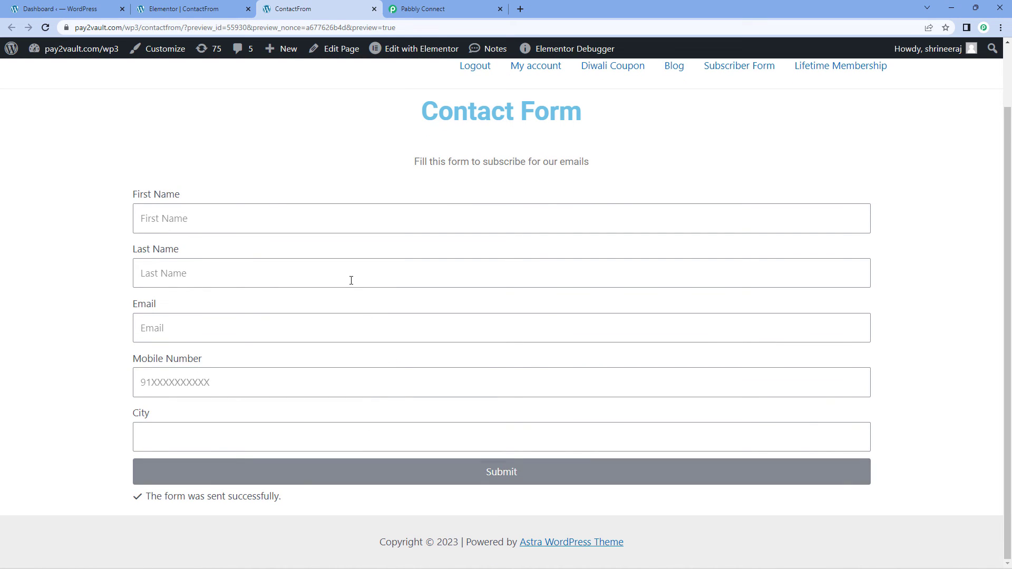
- Glance at the Elementor editor tab, then return to the live contact form page
{"action": "left_click", "coordinate": [193, 12]}
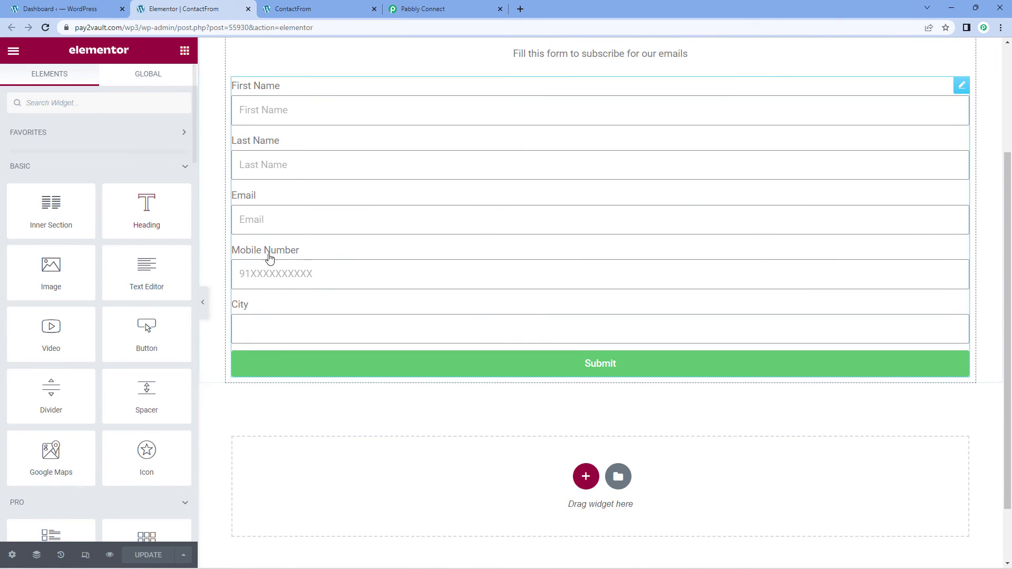
{"action": "scroll", "coordinate": [337, 269], "scroll_direction": "up", "scroll_amount": 3}
{"action": "scroll", "coordinate": [361, 208], "scroll_direction": "down", "scroll_amount": 1}
{"action": "left_click", "coordinate": [310, 9]}
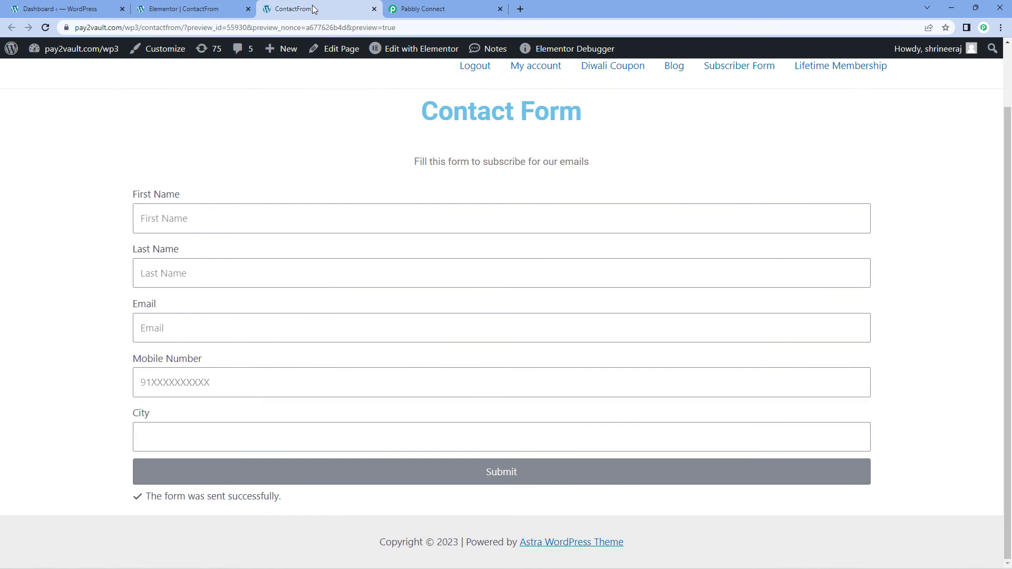
- Check the captured Mobile Number, Last Name, First Name, Email and City values in Pabbly
{"action": "left_click", "coordinate": [437, 8]}
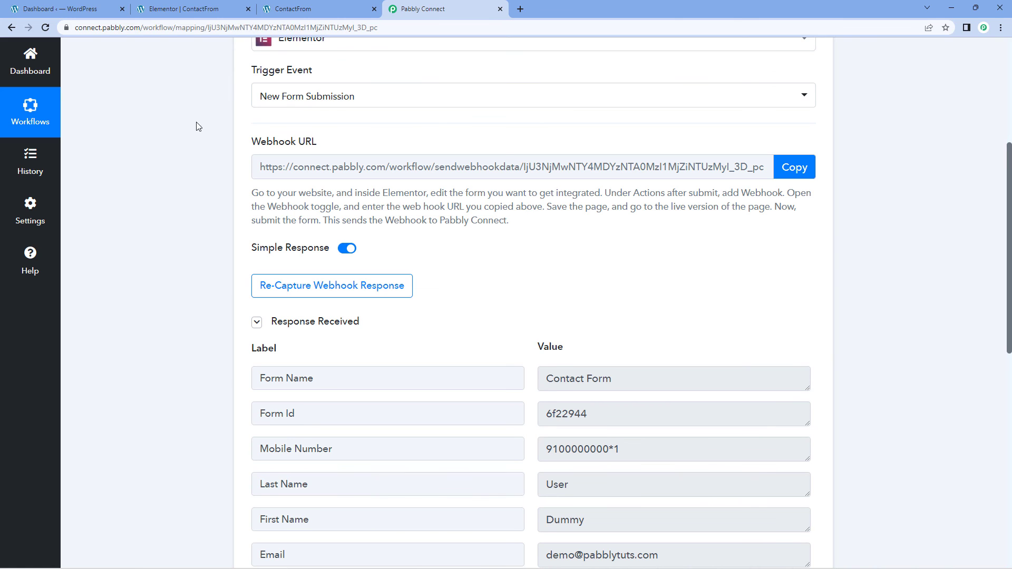
{"action": "scroll", "coordinate": [162, 172], "scroll_direction": "up", "scroll_amount": 2}
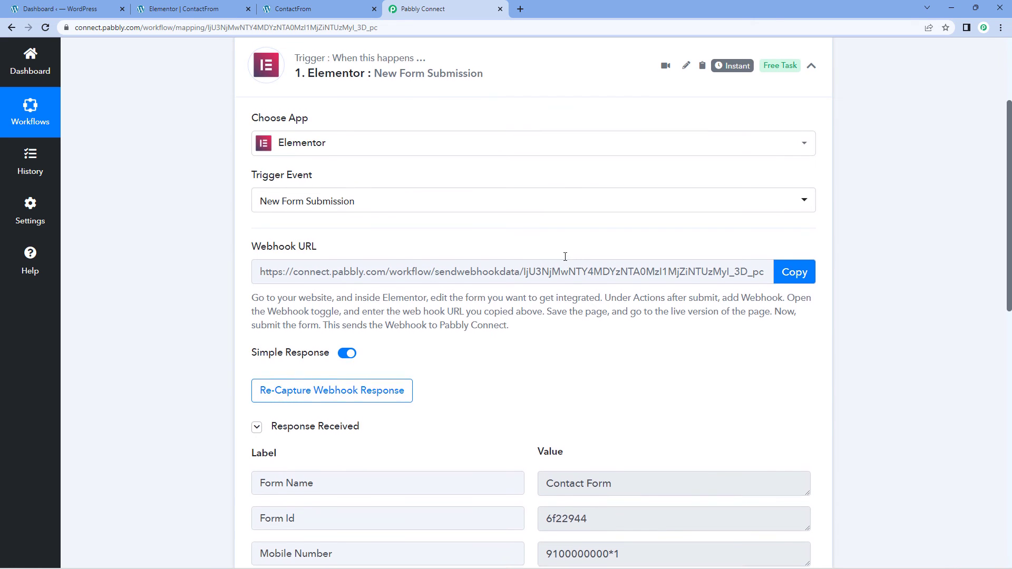
{"action": "scroll", "coordinate": [565, 255], "scroll_direction": "down", "scroll_amount": 5}
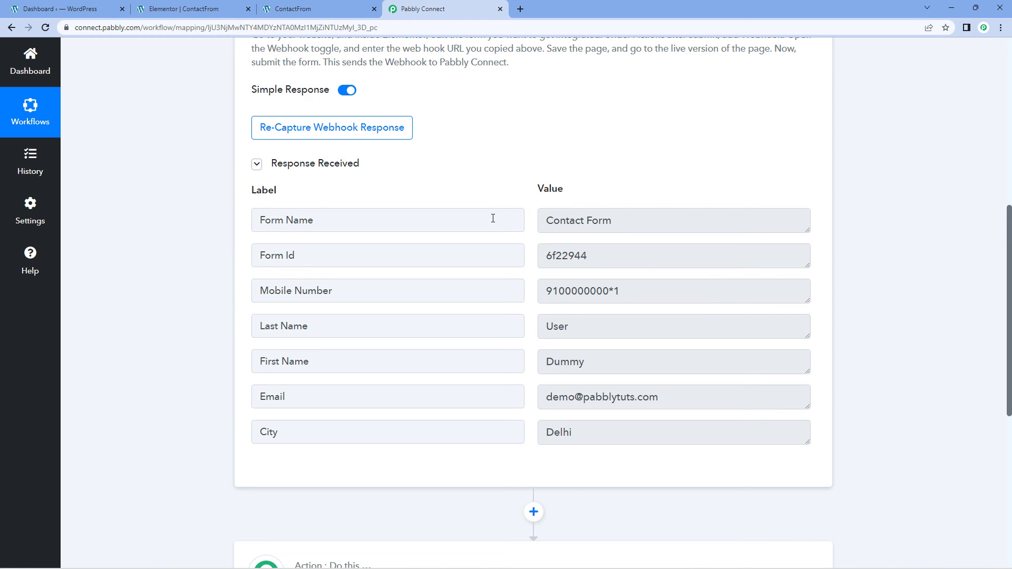
{"action": "left_click", "coordinate": [653, 291]}
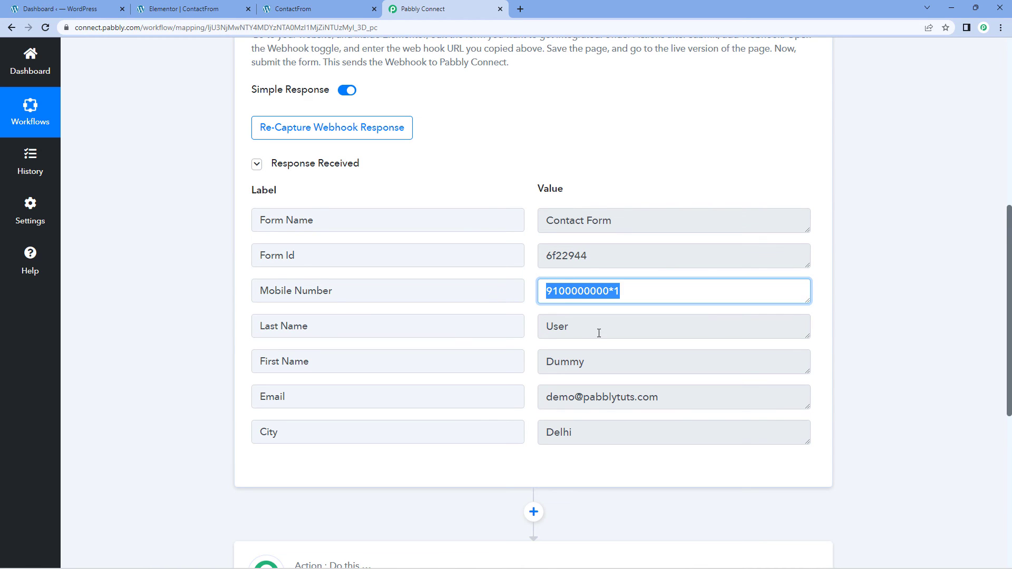
{"action": "left_click", "coordinate": [546, 332]}
{"action": "left_click", "coordinate": [592, 362]}
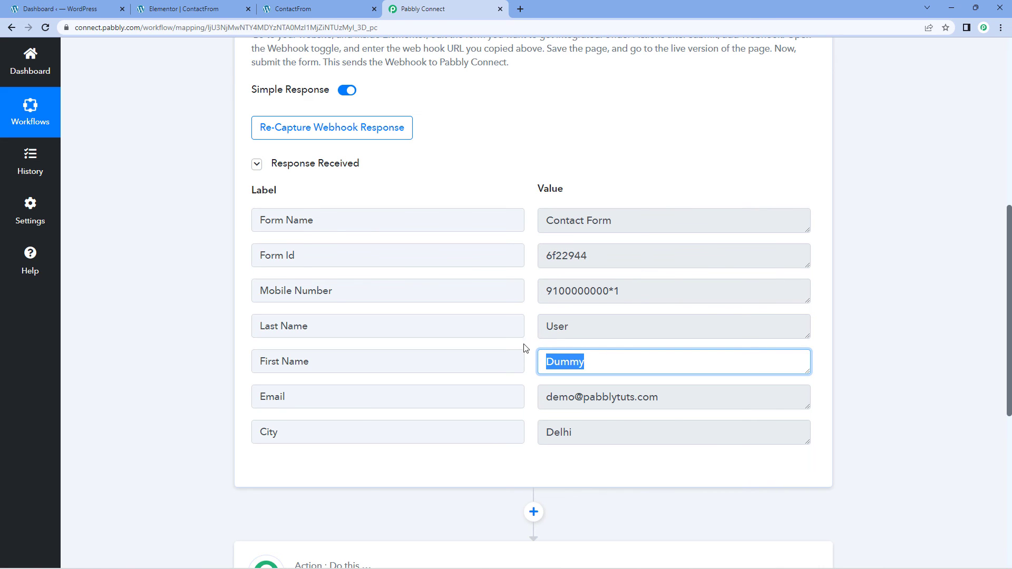
{"action": "left_click", "coordinate": [670, 395]}
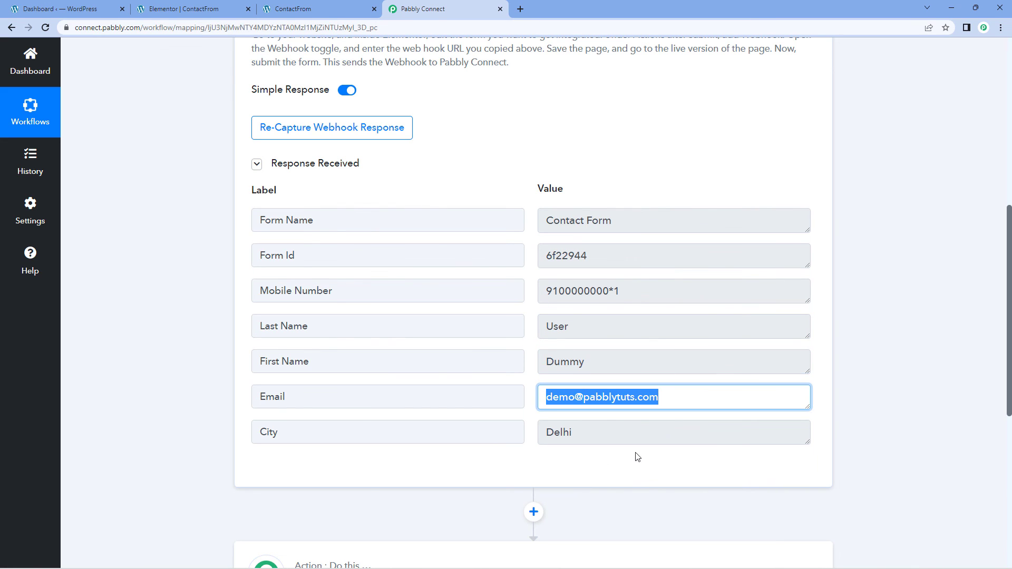
{"action": "left_click", "coordinate": [590, 436]}
{"action": "left_click", "coordinate": [533, 349]}
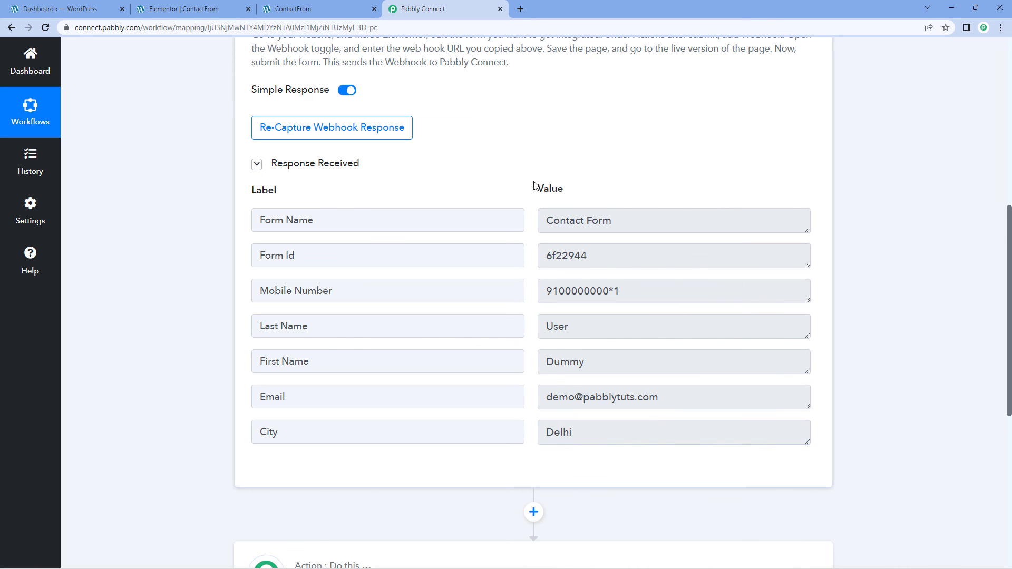
- Collapse the Elementor New Form Submission trigger step
{"action": "scroll", "coordinate": [495, 171], "scroll_direction": "up", "scroll_amount": 3}
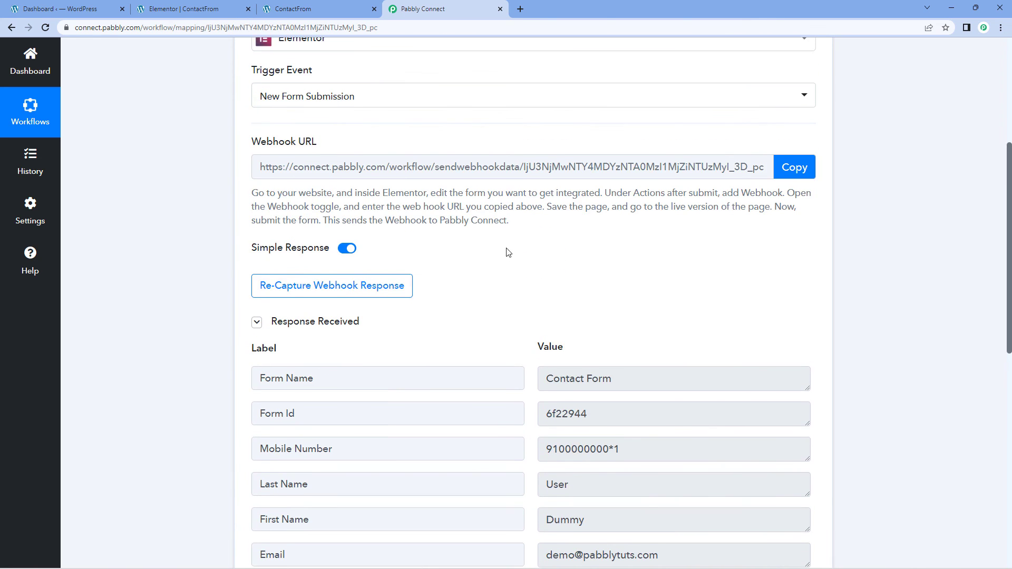
{"action": "scroll", "coordinate": [507, 252], "scroll_direction": "up", "scroll_amount": 2}
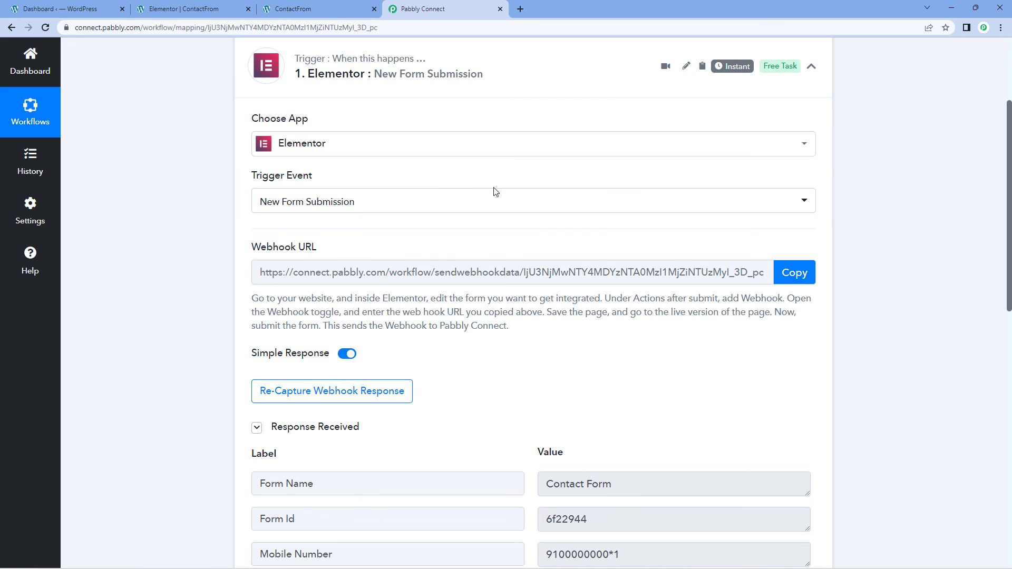
{"action": "scroll", "coordinate": [520, 140], "scroll_direction": "up", "scroll_amount": 1}
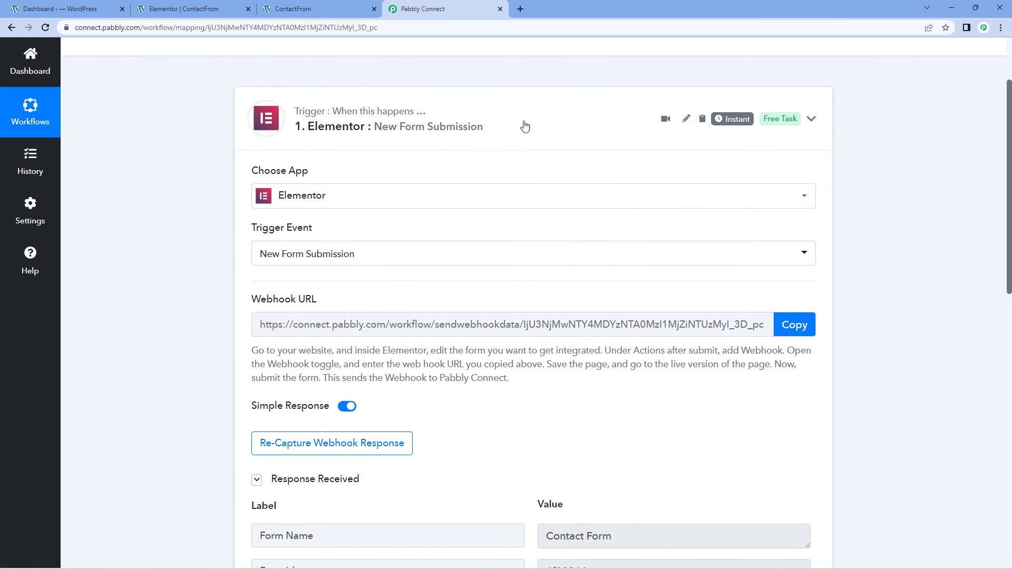
{"action": "left_click", "coordinate": [525, 127]}
{"action": "scroll", "coordinate": [527, 192], "scroll_direction": "up", "scroll_amount": 2}
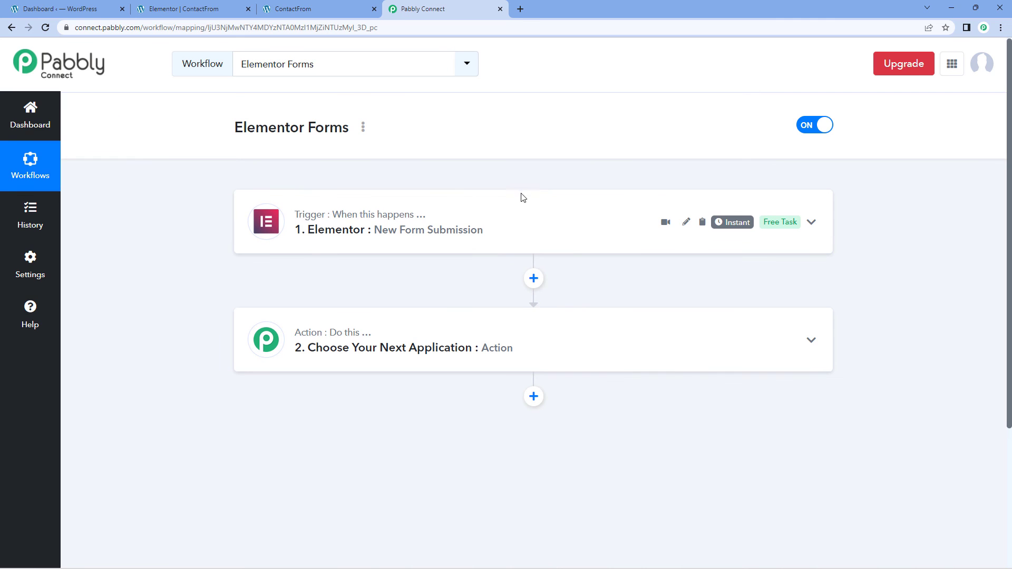
{"action": "left_click", "coordinate": [235, 5]}
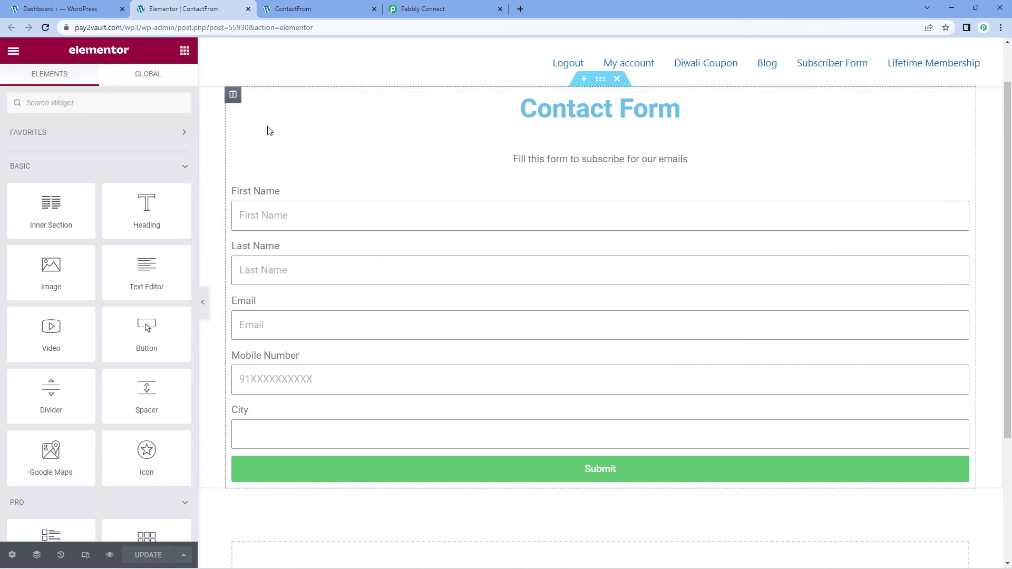
{"action": "left_click", "coordinate": [448, 7]}
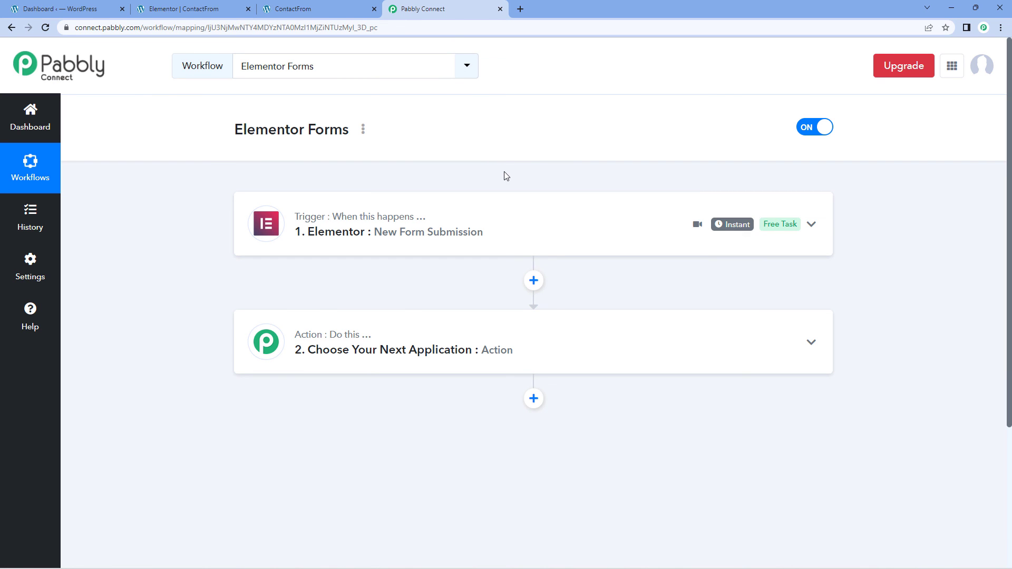